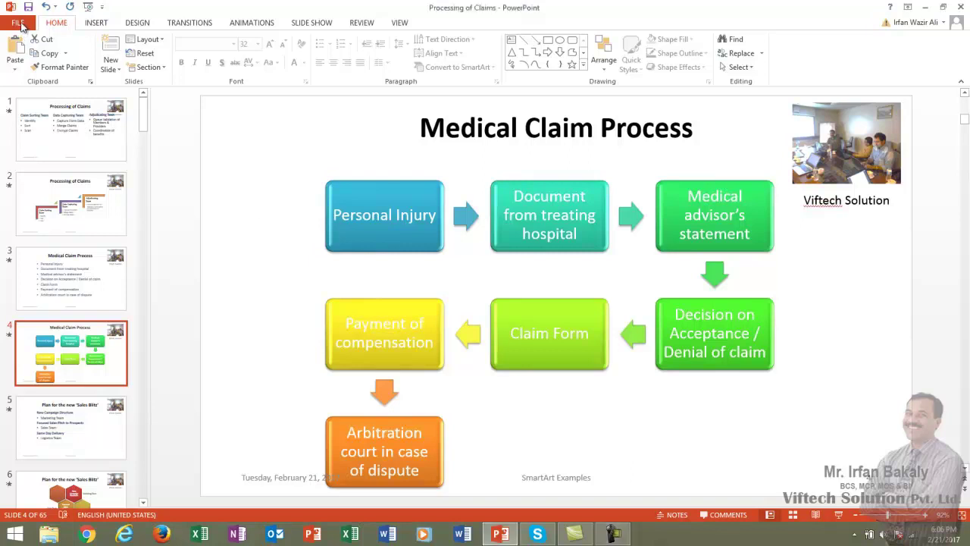
- Open the File Info page for the Processing of Claims presentation
{"action": "left_click", "coordinate": [18, 23]}
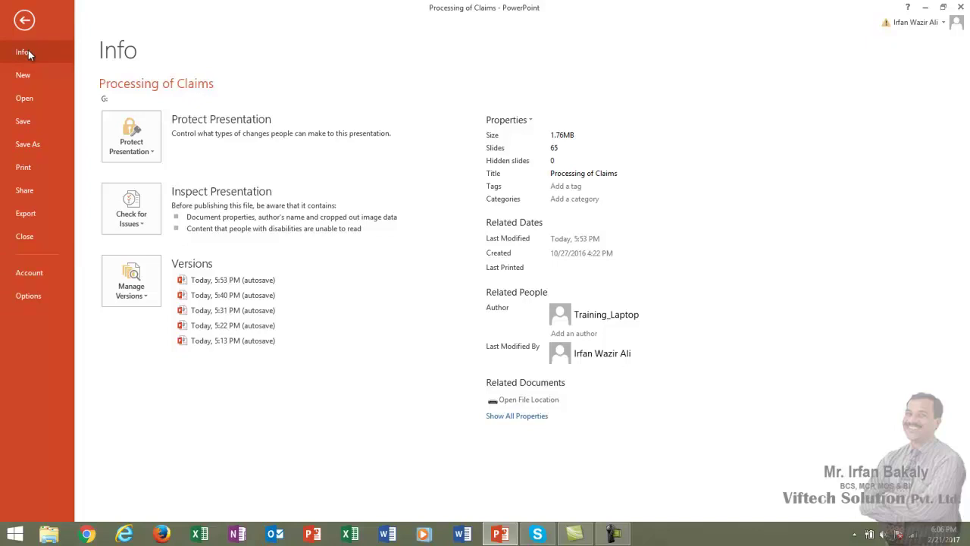
- Encrypt Processing of Claims with a password, confirm the password, and save the file
{"action": "left_click", "coordinate": [152, 153]}
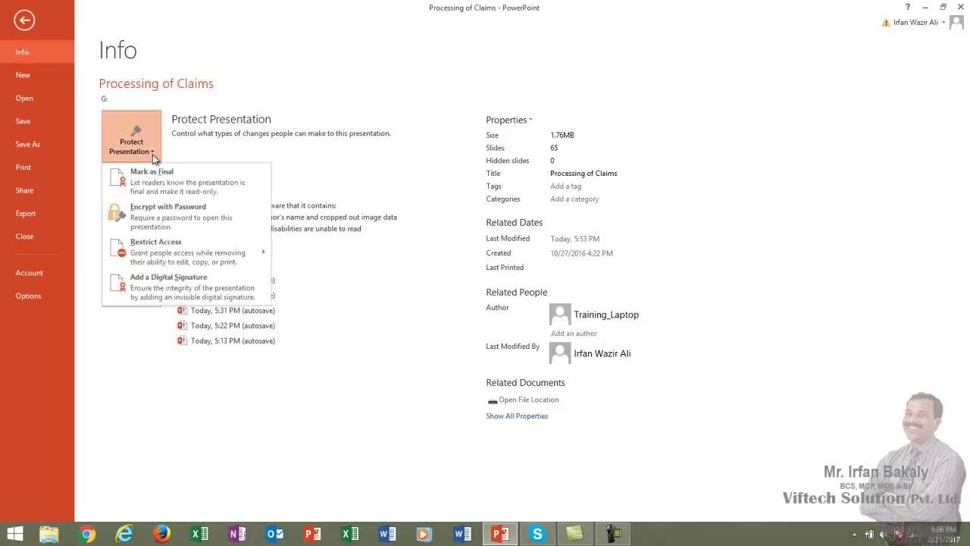
{"action": "left_click", "coordinate": [224, 221]}
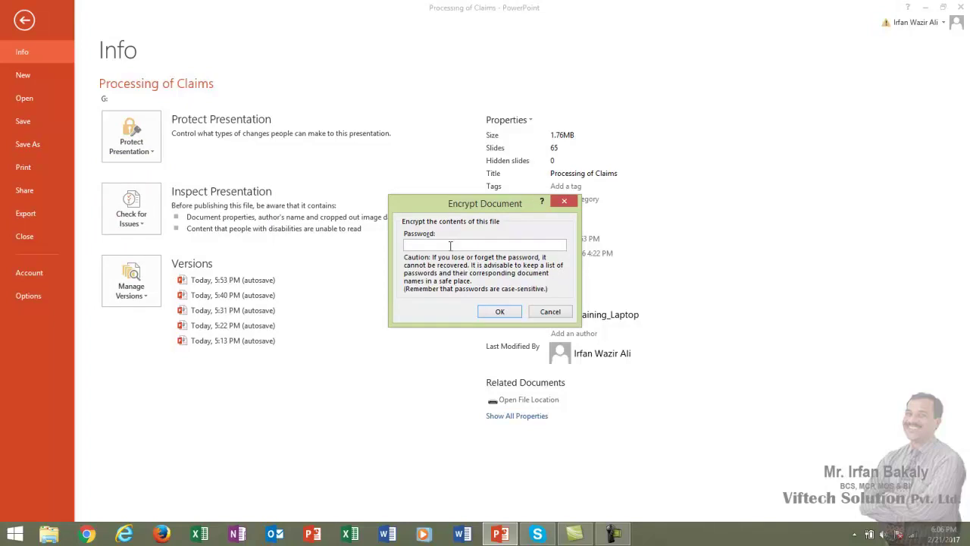
{"action": "key", "text": "Return"}
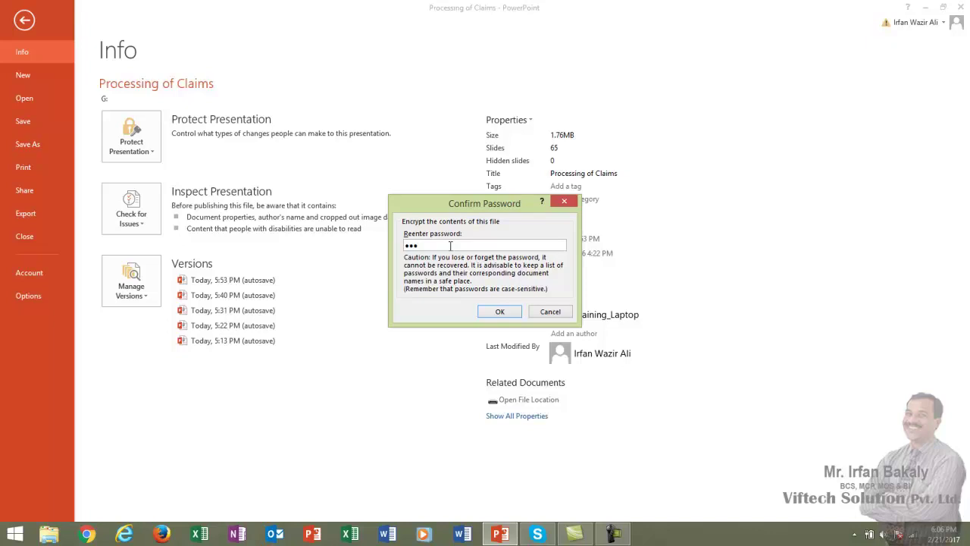
{"action": "key", "text": "Return"}
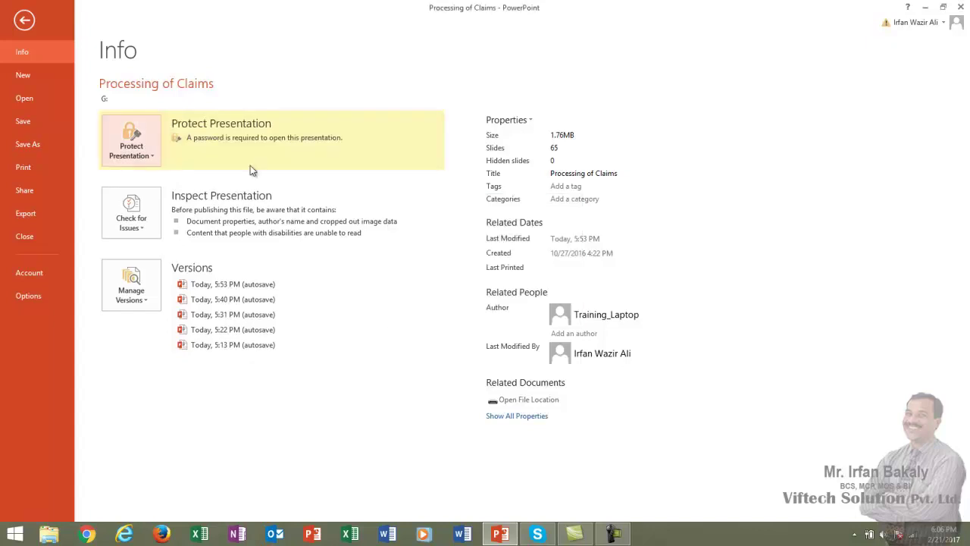
{"action": "left_click", "coordinate": [22, 123]}
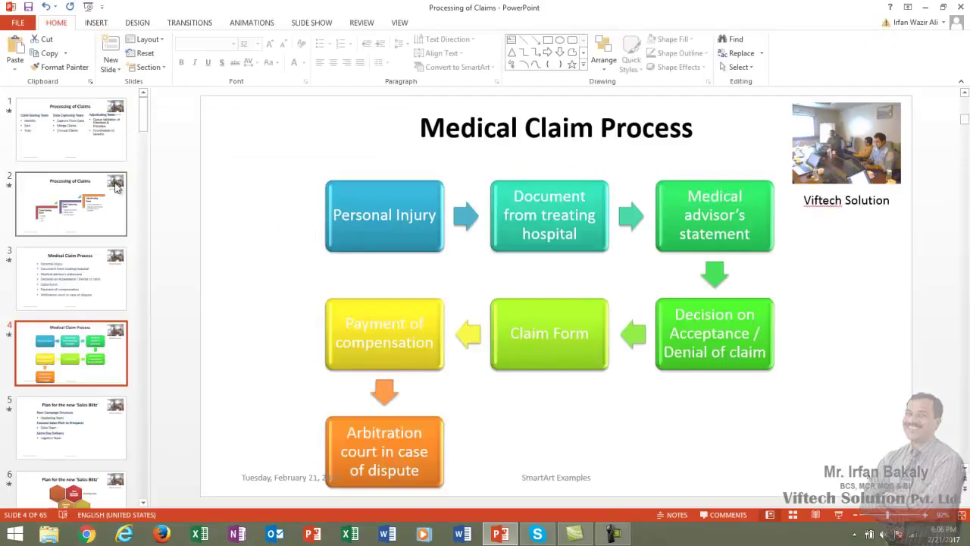
- Close Processing of Claims, reopen it from the Recent list, and enter its password
{"action": "left_click", "coordinate": [17, 22]}
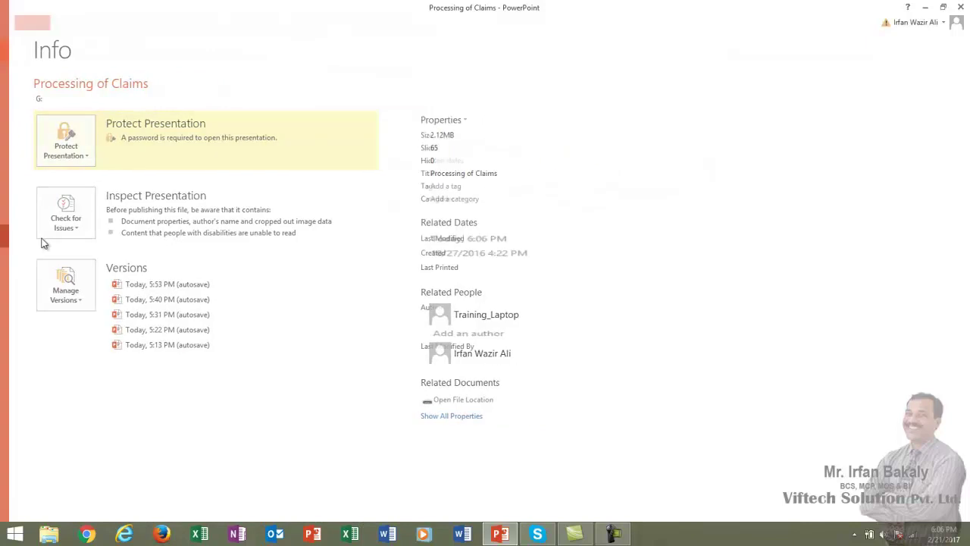
{"action": "left_click", "coordinate": [43, 241]}
{"action": "left_click", "coordinate": [27, 23]}
{"action": "left_click", "coordinate": [348, 126]}
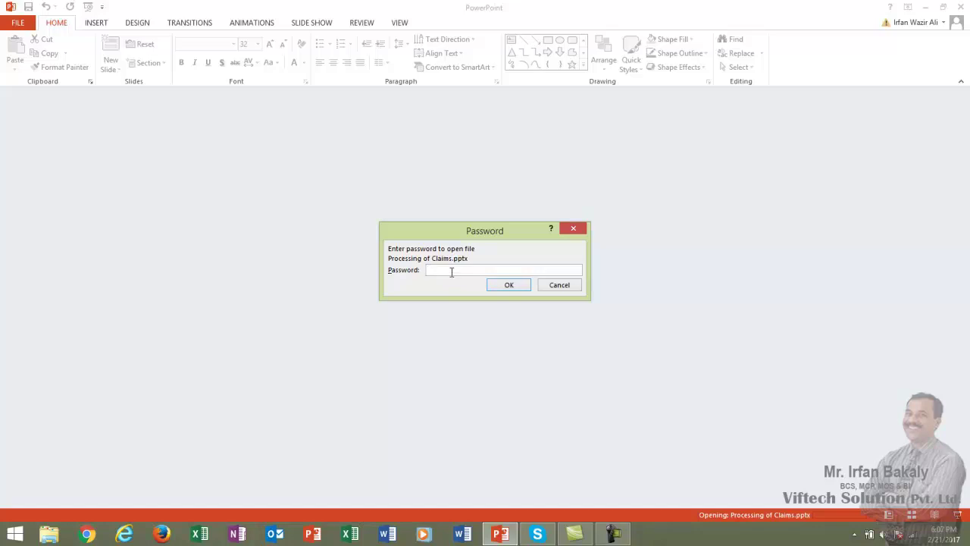
{"action": "key", "text": "Return"}
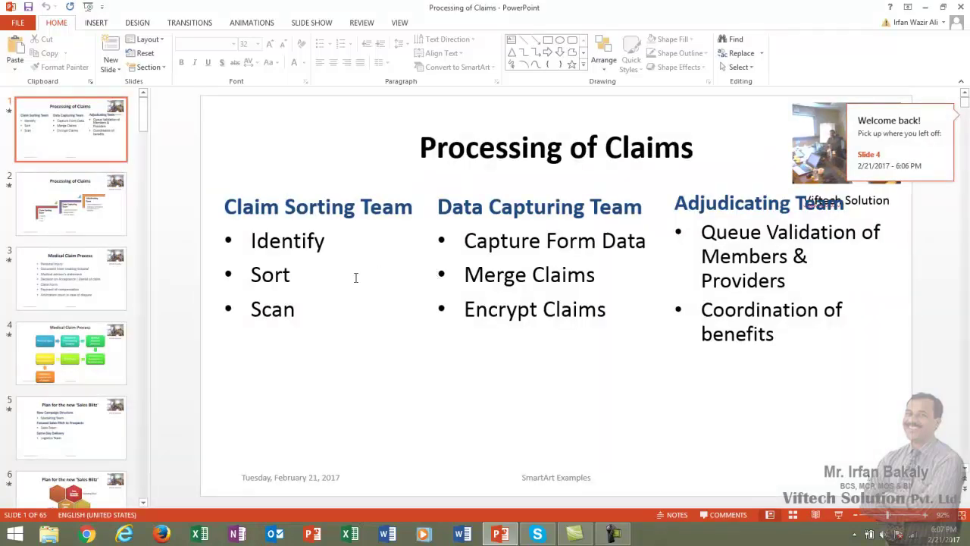
- Clear the Encrypt with Password entry to remove protection and save the presentation
{"action": "left_click", "coordinate": [356, 277]}
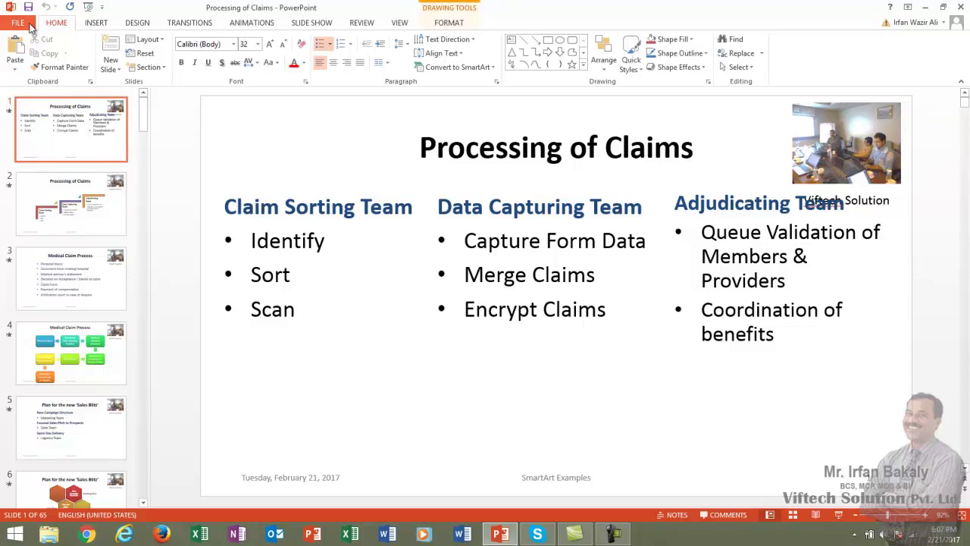
{"action": "left_click", "coordinate": [26, 23]}
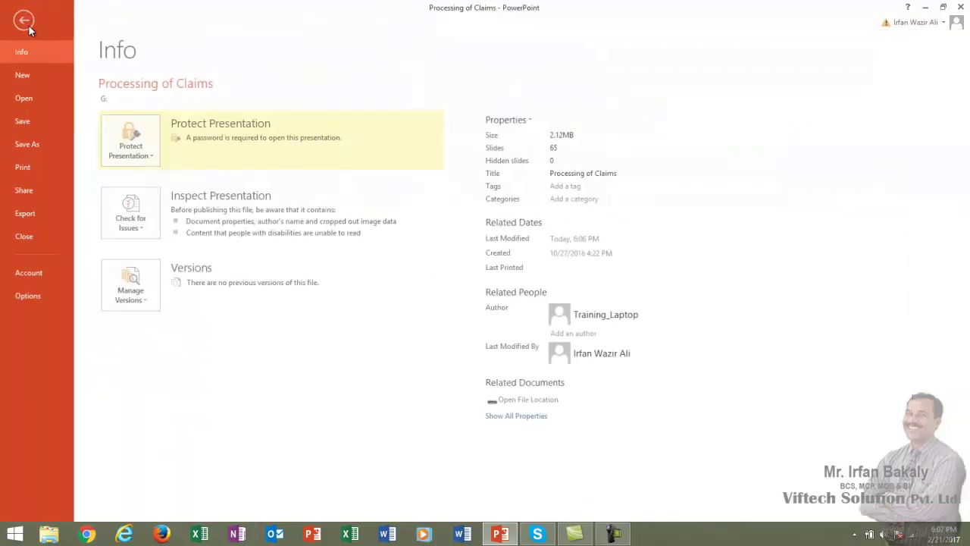
{"action": "left_click", "coordinate": [151, 159]}
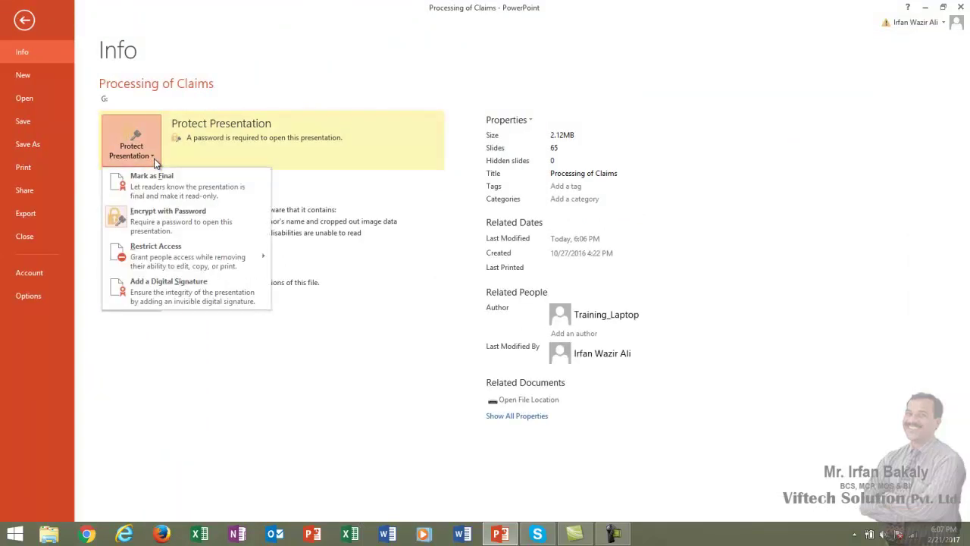
{"action": "left_click", "coordinate": [154, 219]}
{"action": "left_click_drag", "start_coordinate": [467, 244], "coordinate": [365, 243]}
{"action": "key", "text": "BackSpace"}
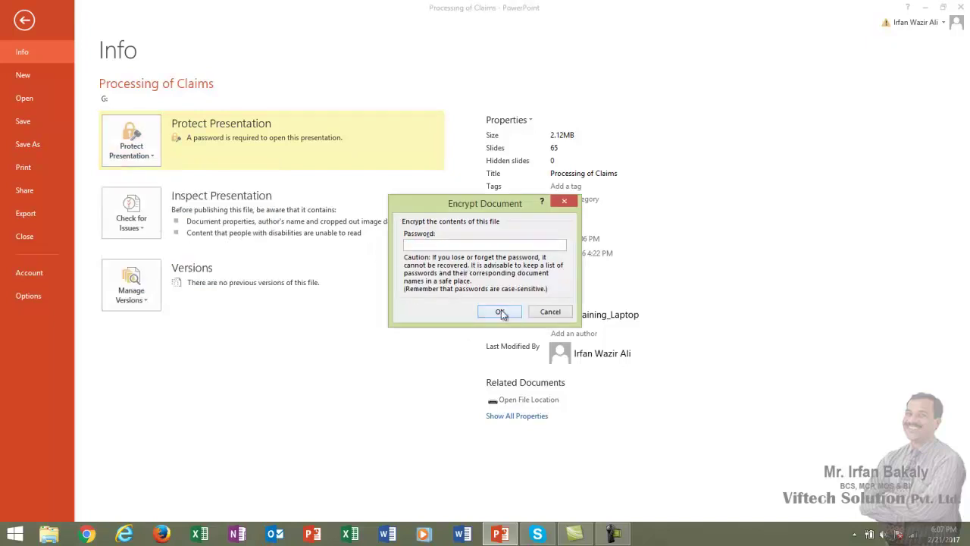
{"action": "left_click", "coordinate": [501, 312]}
{"action": "left_click", "coordinate": [36, 126]}
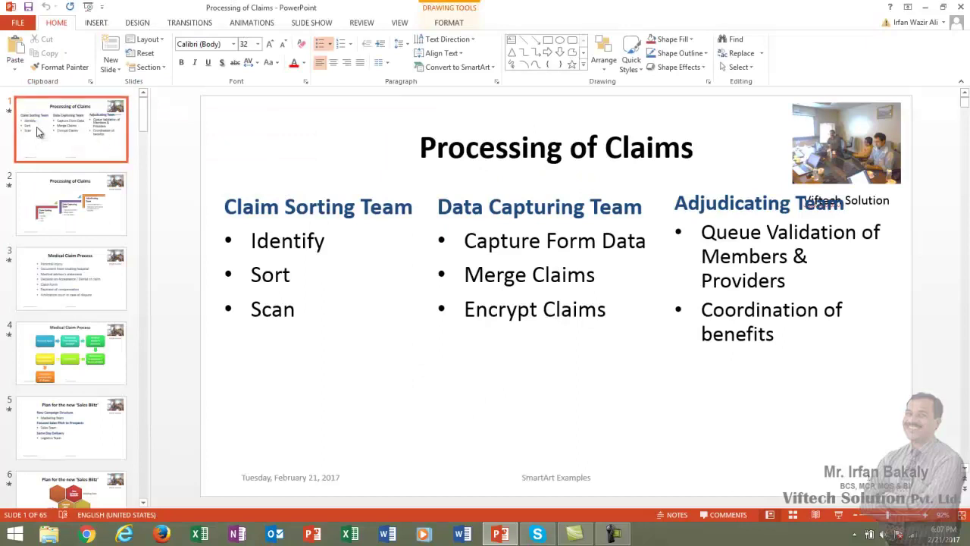
- Close Processing of Claims and reopen it from Recent, confirming no password prompt appears
{"action": "key", "text": "alt+f"}
{"action": "left_click", "coordinate": [36, 236]}
{"action": "left_click", "coordinate": [17, 22]}
{"action": "left_click", "coordinate": [323, 132]}
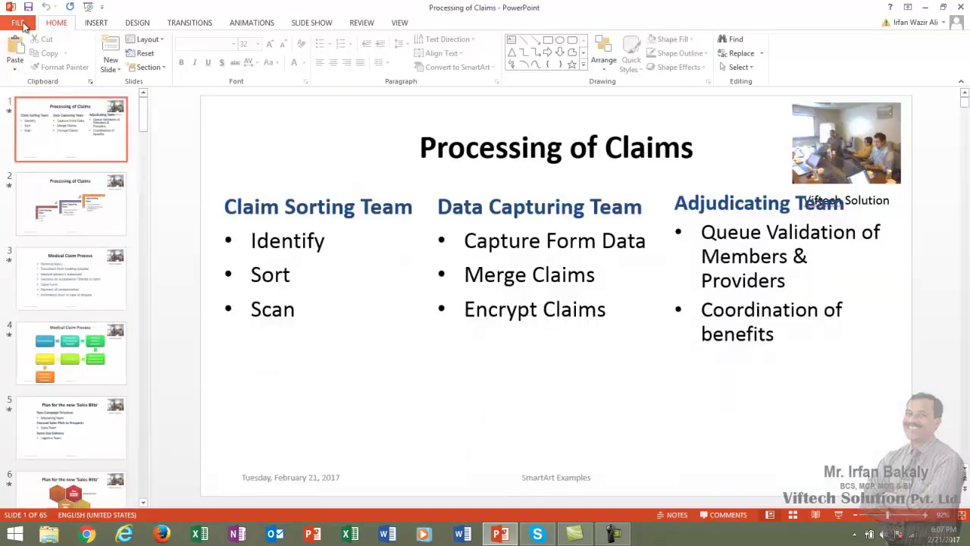
- Show the New page offering Blank Presentation and theme templates like Ion and Facet
{"action": "left_click", "coordinate": [18, 23]}
{"action": "left_click", "coordinate": [23, 81]}
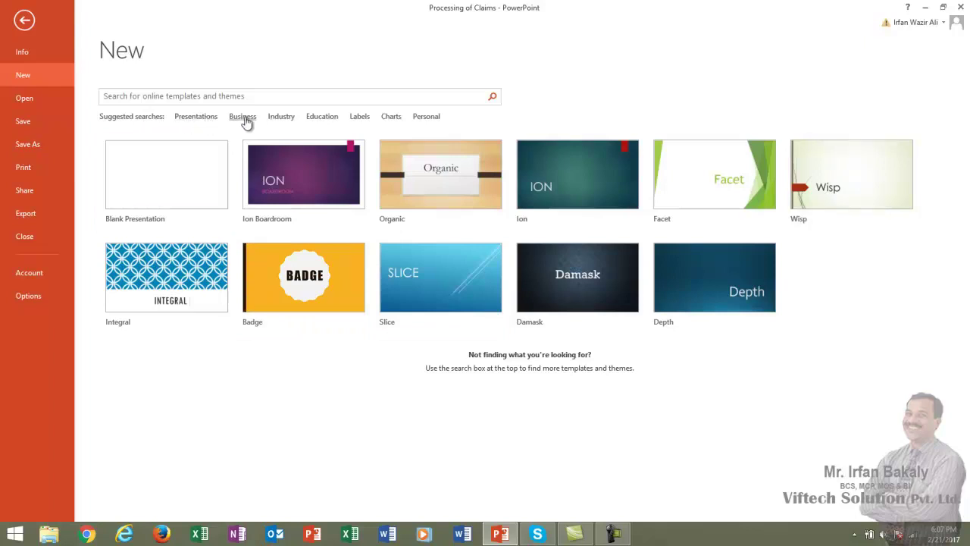
- Search online templates for 'education' and create a deck from the Nature illustrated landscape design
{"action": "left_click", "coordinate": [155, 99]}
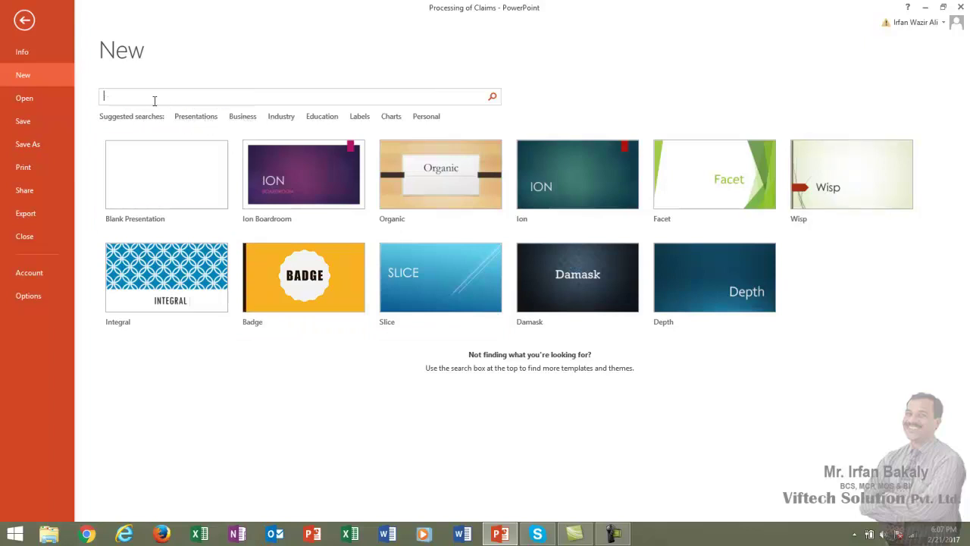
{"action": "type", "text": "education"}
{"action": "key", "text": "Return"}
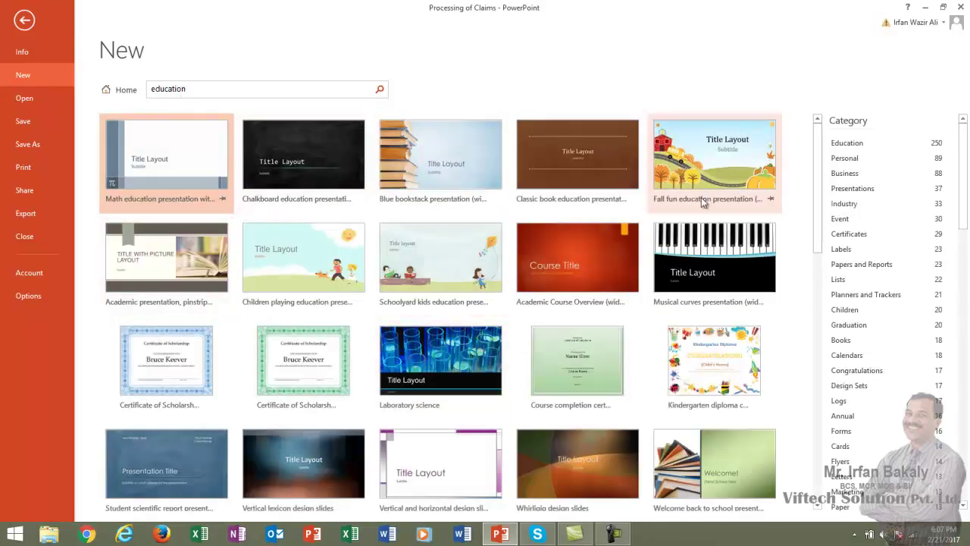
{"action": "scroll", "coordinate": [716, 388], "scroll_direction": "down", "scroll_amount": 2}
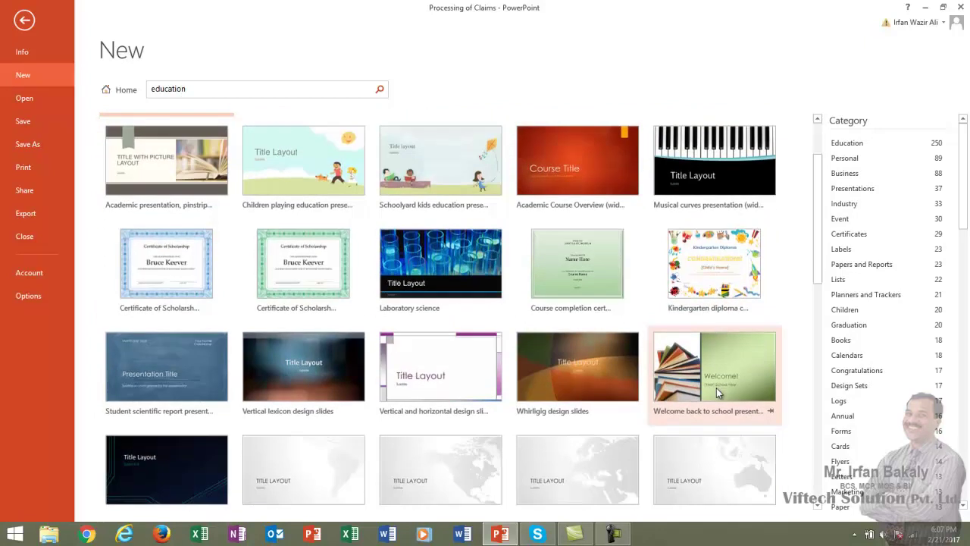
{"action": "scroll", "coordinate": [717, 387], "scroll_direction": "down", "scroll_amount": 2}
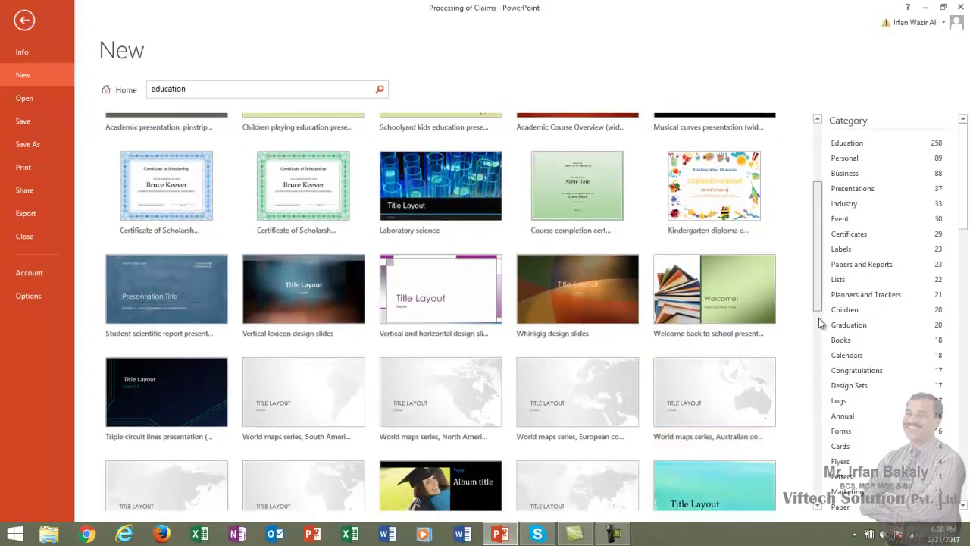
{"action": "left_click_drag", "start_coordinate": [819, 324], "coordinate": [821, 463]}
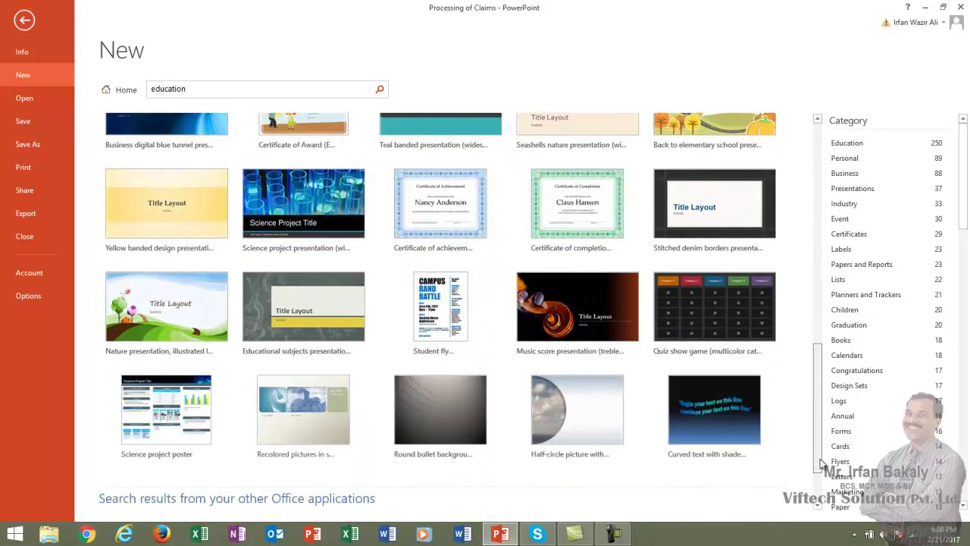
{"action": "left_click", "coordinate": [204, 319]}
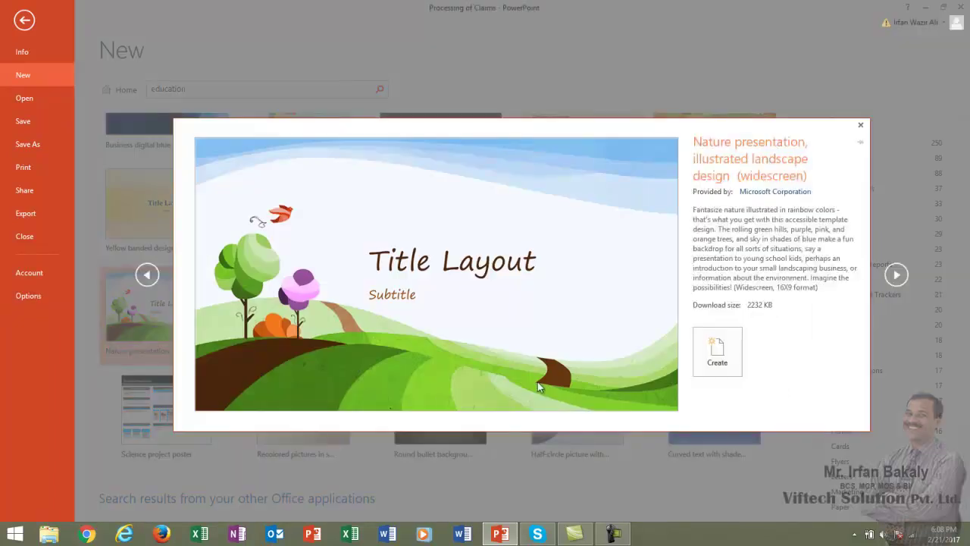
{"action": "left_click", "coordinate": [720, 355]}
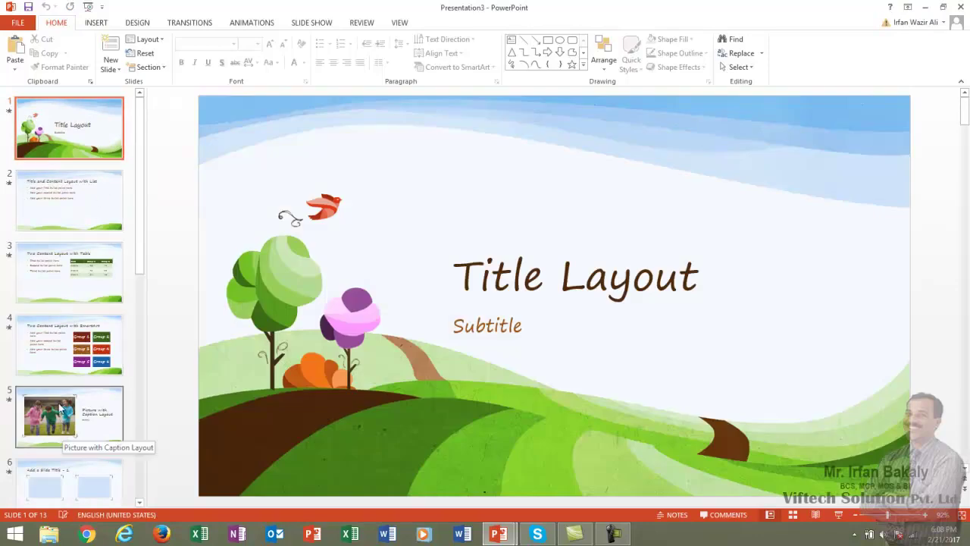
- Browse slides 2 through 5 of the new Nature-template deck, then show its File Info page
{"action": "left_click", "coordinate": [516, 282]}
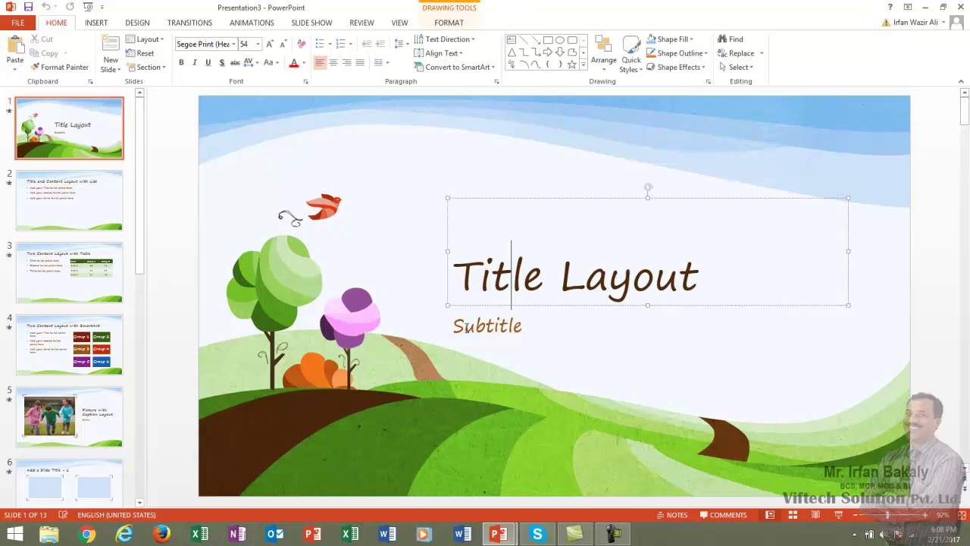
{"action": "left_click", "coordinate": [269, 280]}
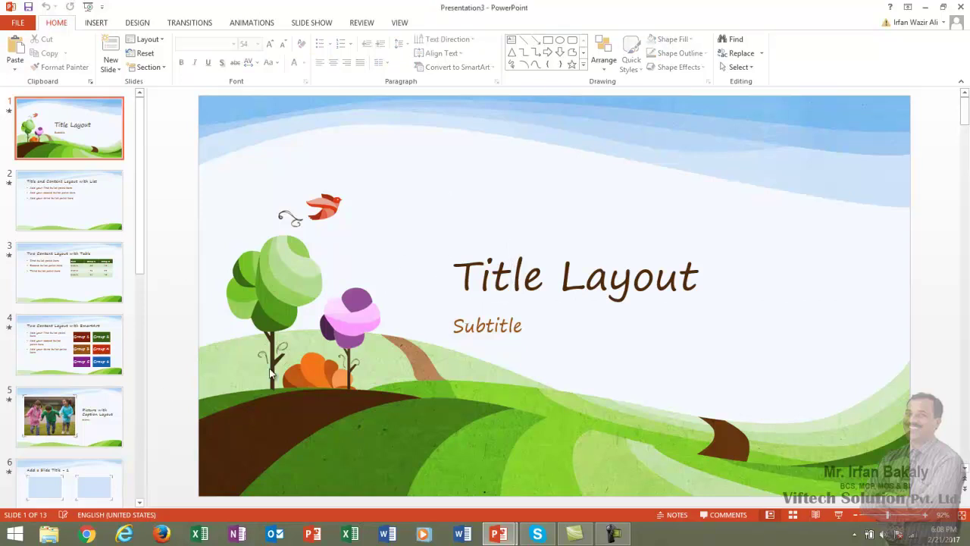
{"action": "left_click", "coordinate": [74, 222]}
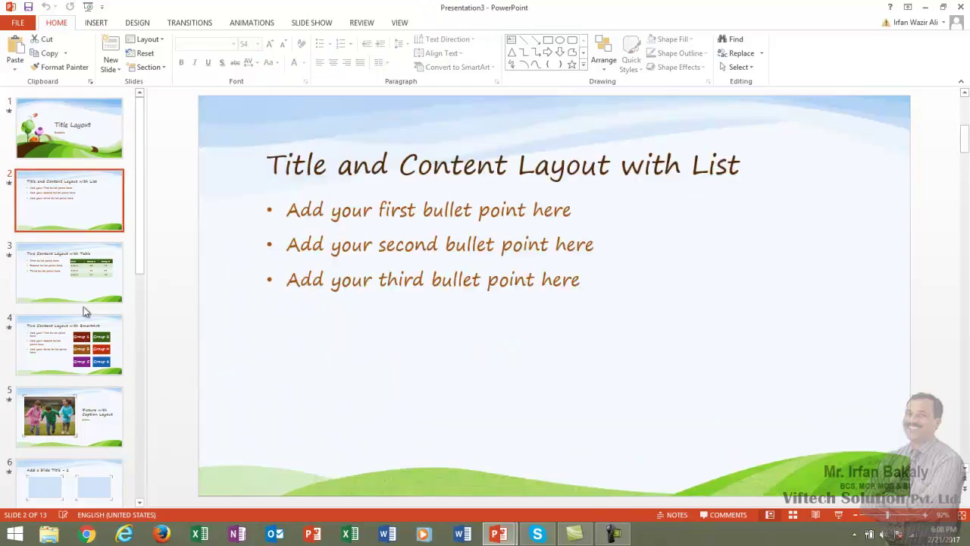
{"action": "left_click", "coordinate": [85, 290]}
{"action": "left_click", "coordinate": [99, 336]}
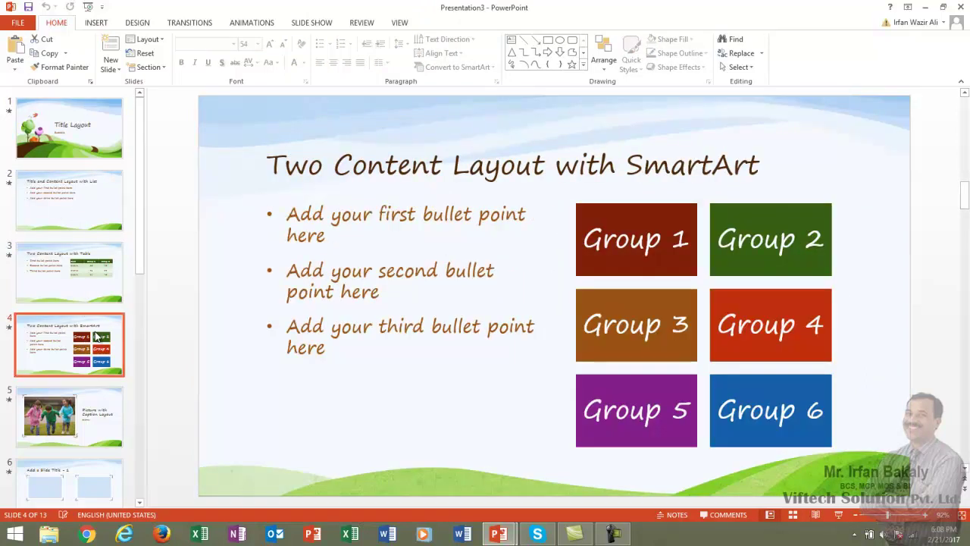
{"action": "left_click", "coordinate": [96, 398]}
{"action": "scroll", "coordinate": [95, 401], "scroll_direction": "down", "scroll_amount": 1}
{"action": "scroll", "coordinate": [98, 393], "scroll_direction": "up", "scroll_amount": 1}
{"action": "left_click", "coordinate": [23, 23]}
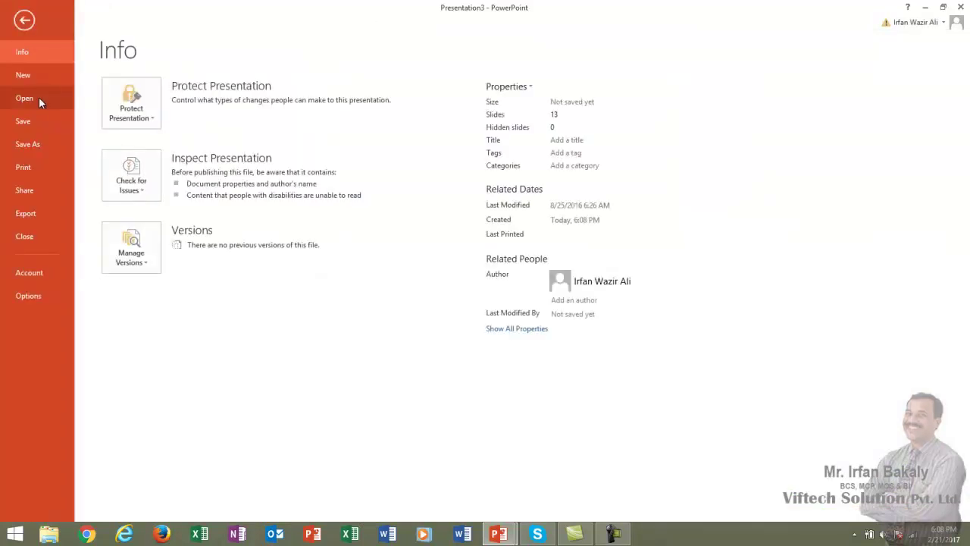
- Save the new presentation to Documents under the name 'Title Layout'
{"action": "left_click", "coordinate": [39, 97]}
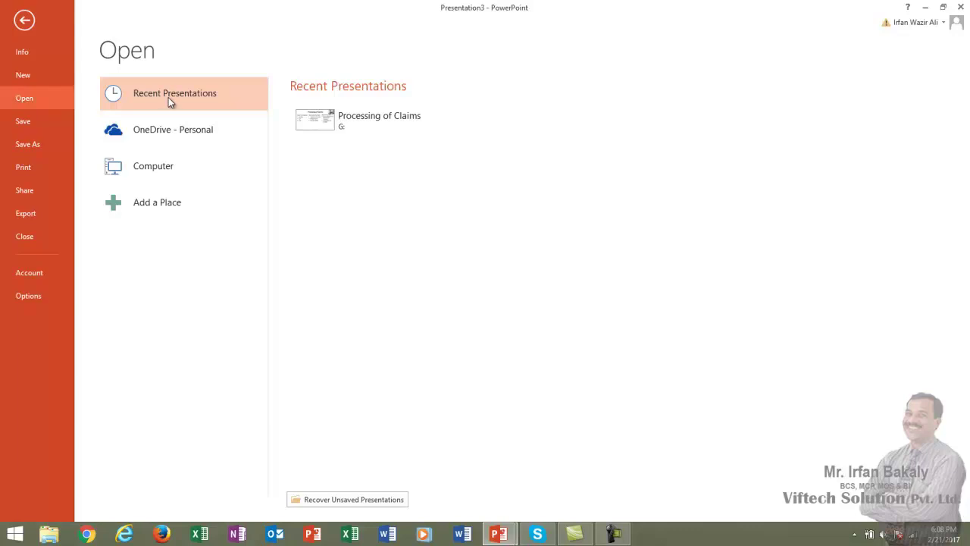
{"action": "left_click", "coordinate": [37, 147]}
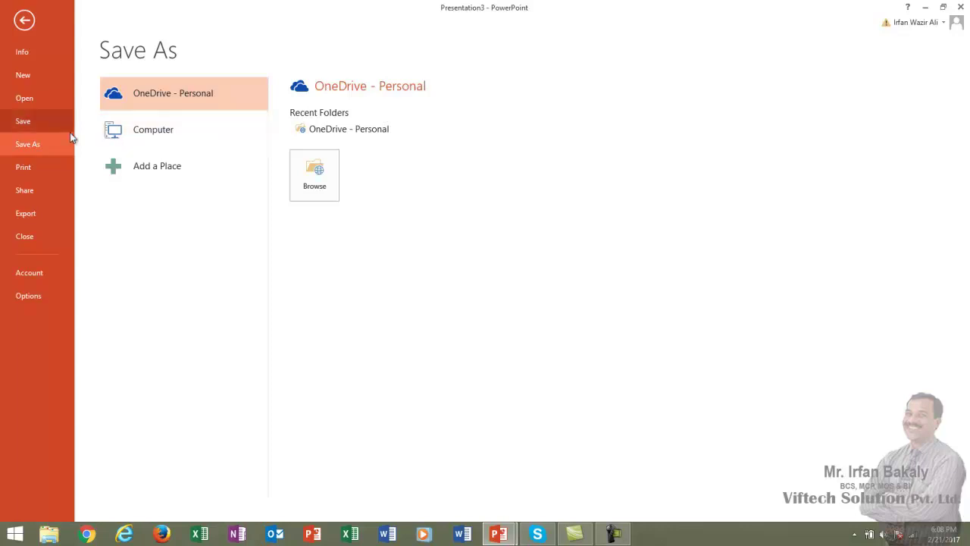
{"action": "left_click", "coordinate": [154, 134]}
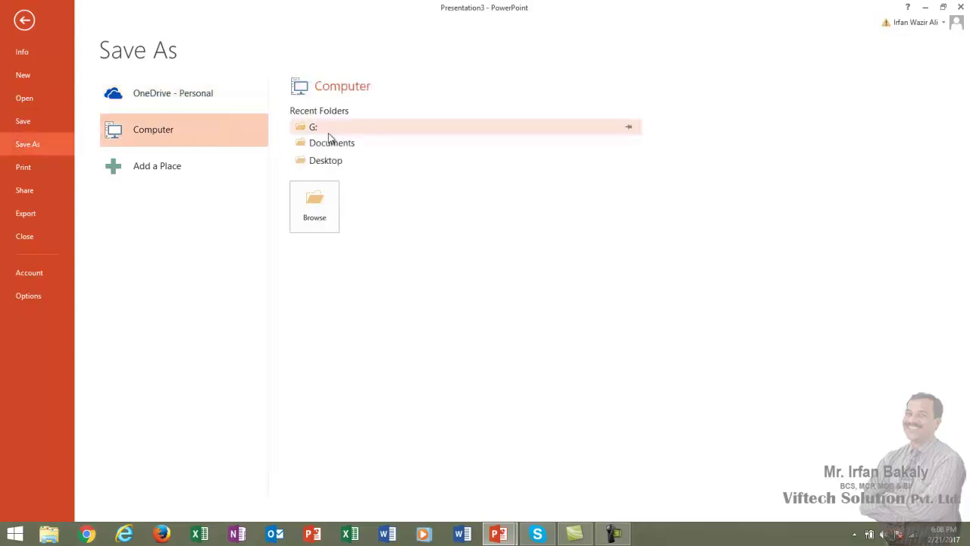
{"action": "left_click", "coordinate": [322, 220]}
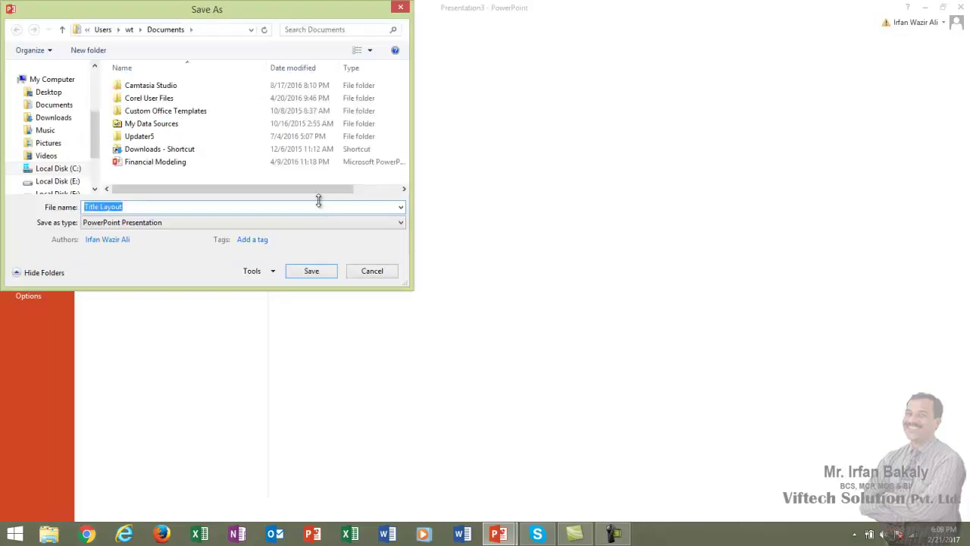
{"action": "scroll", "coordinate": [97, 144], "scroll_direction": "down", "scroll_amount": 3}
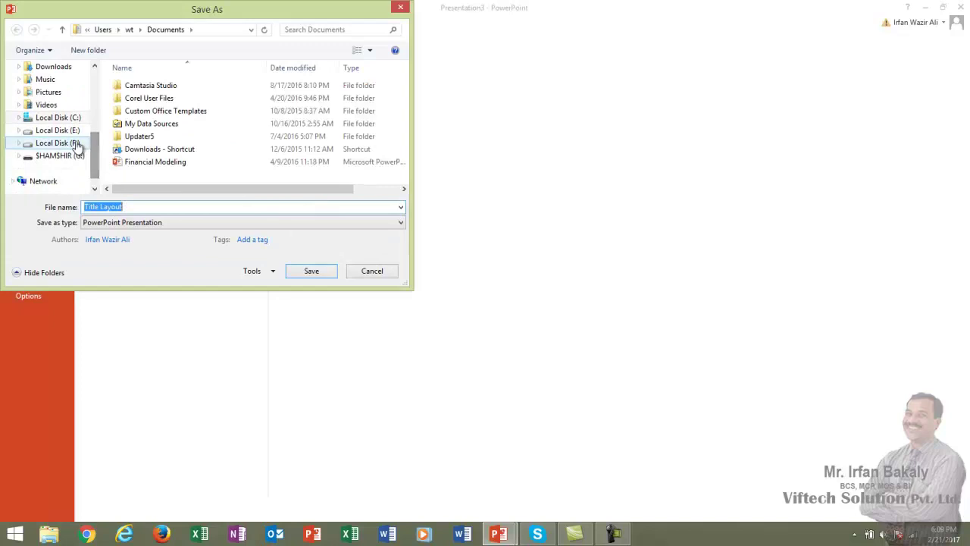
{"action": "left_click", "coordinate": [146, 206]}
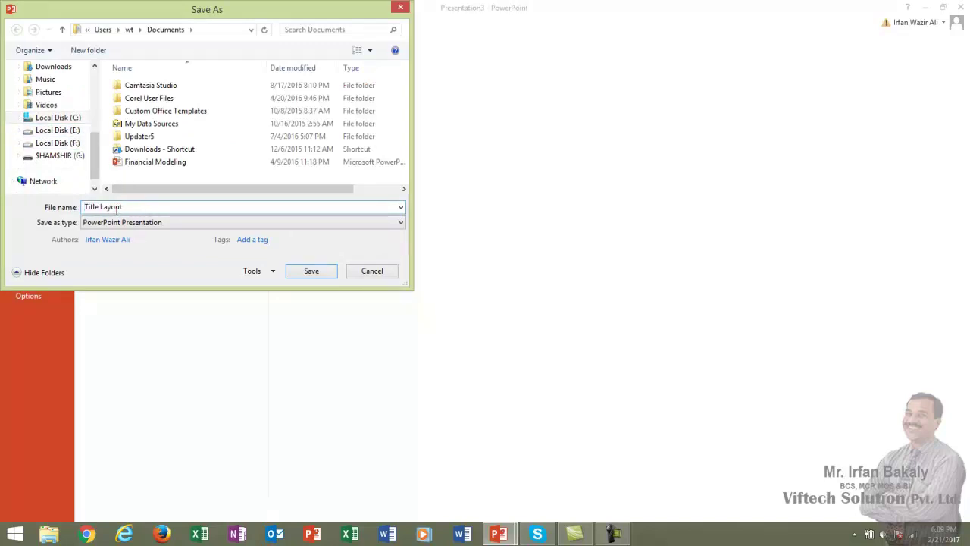
{"action": "left_click", "coordinate": [310, 272]}
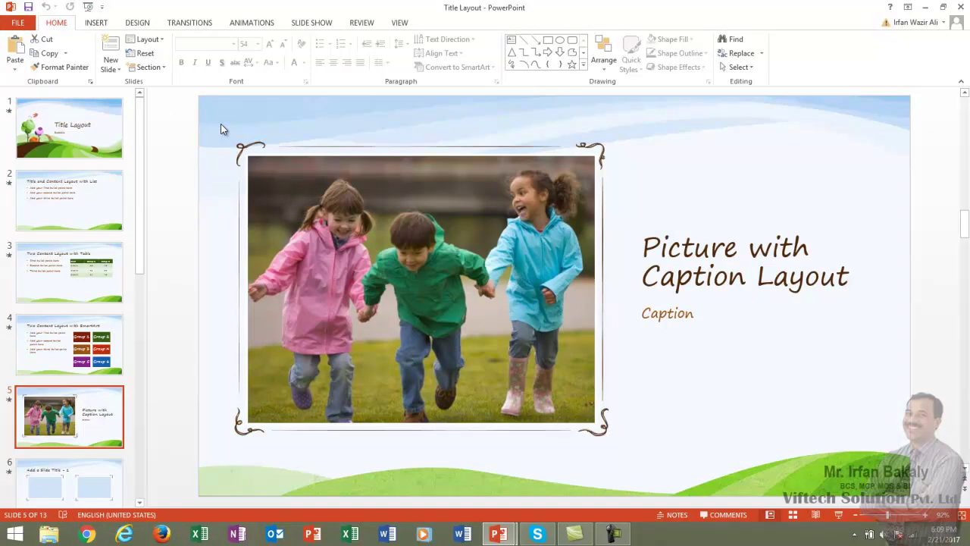
- Save Title Layout again and return to its File Info page
{"action": "left_click", "coordinate": [18, 23]}
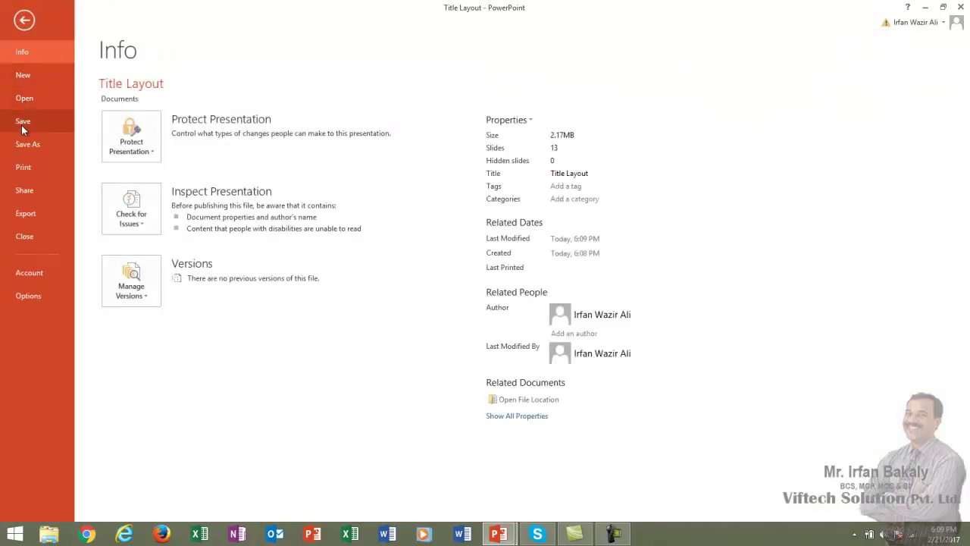
{"action": "left_click", "coordinate": [23, 127]}
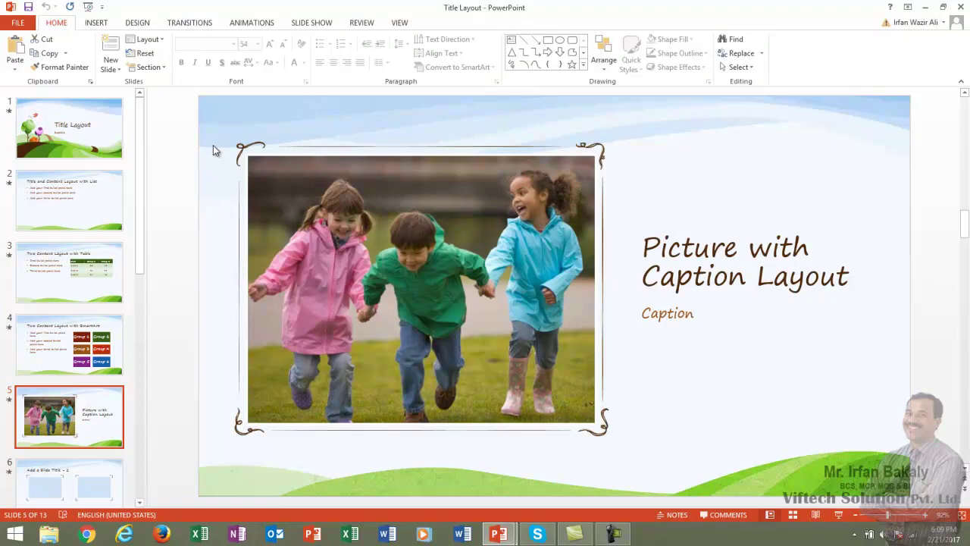
{"action": "left_click", "coordinate": [19, 23]}
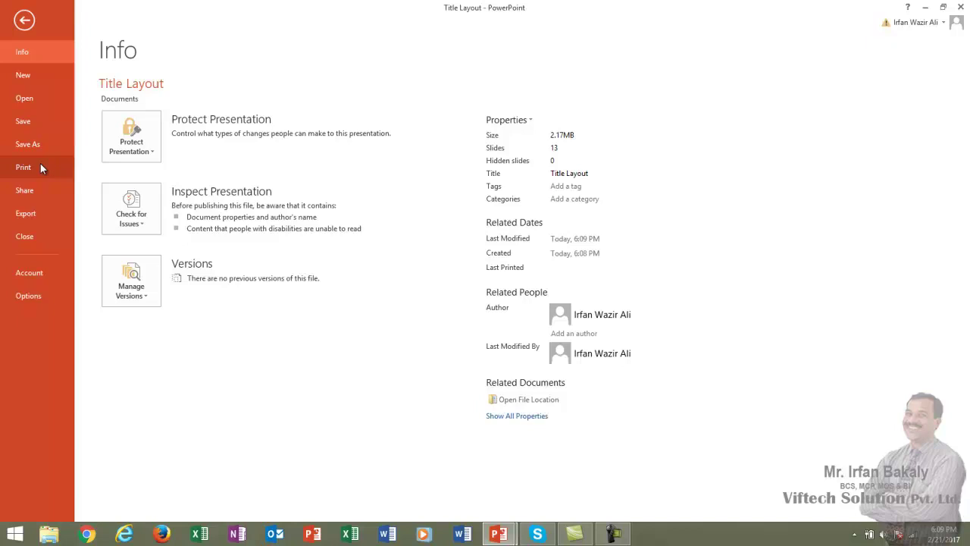
- Preview Title Layout in Print view up to slide 8 and open the Full Page Slides layout list
{"action": "left_click", "coordinate": [40, 165]}
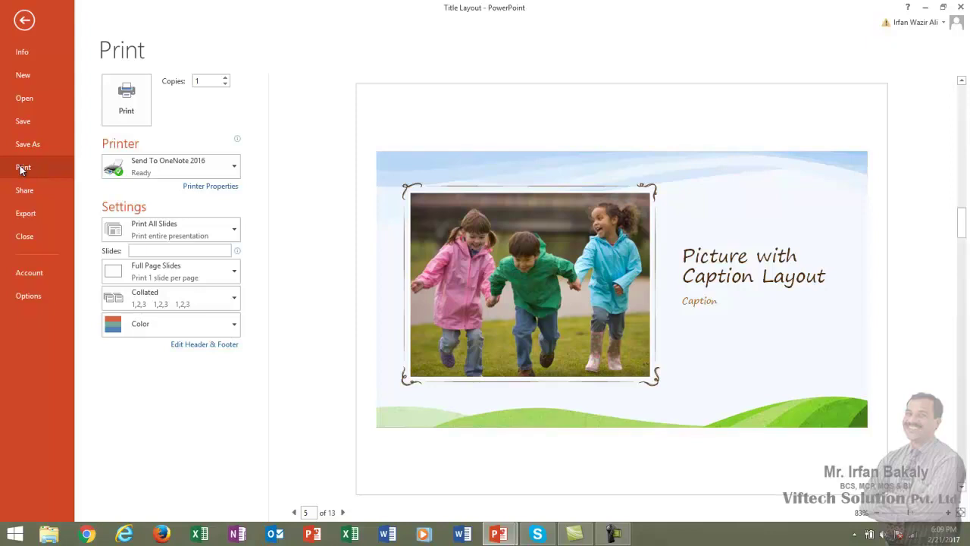
{"action": "left_click", "coordinate": [342, 513]}
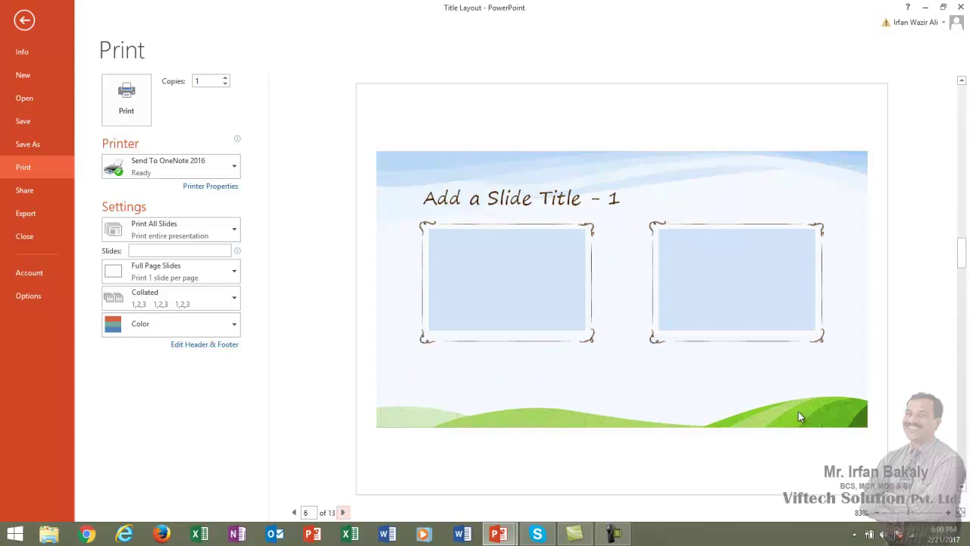
{"action": "left_click", "coordinate": [343, 513]}
{"action": "left_click", "coordinate": [344, 513]}
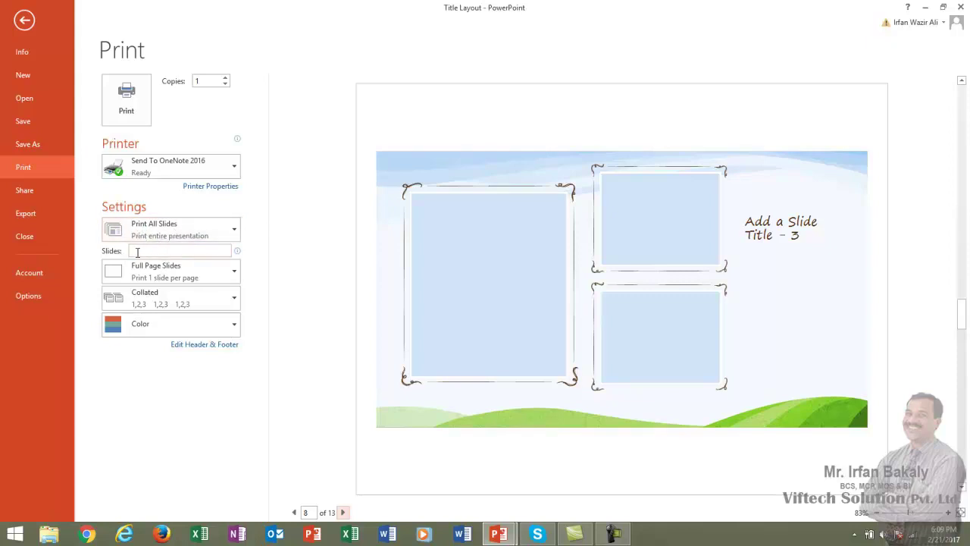
{"action": "left_click", "coordinate": [141, 251]}
{"action": "left_click", "coordinate": [180, 274]}
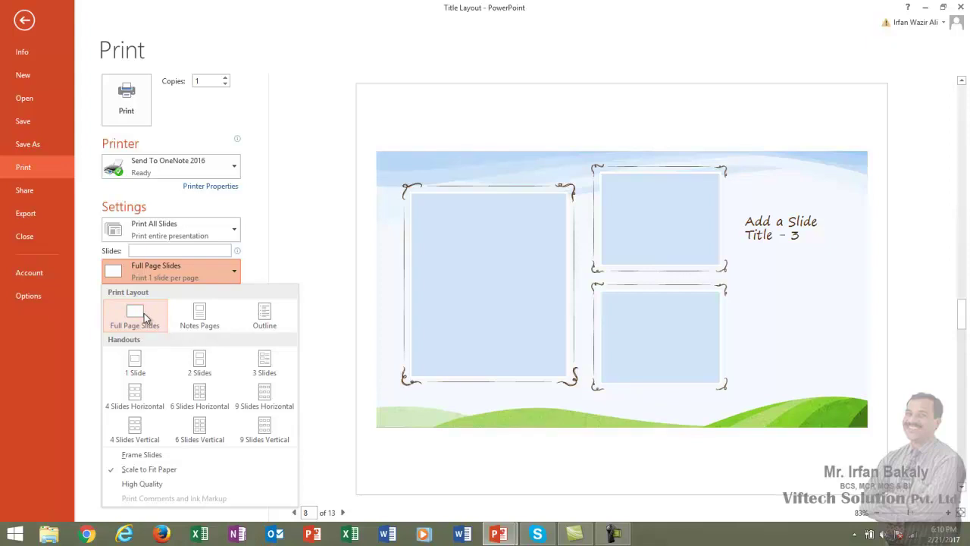
- Switch printing to 6 Slides Horizontal handouts and page through the handout preview
{"action": "left_click", "coordinate": [200, 404]}
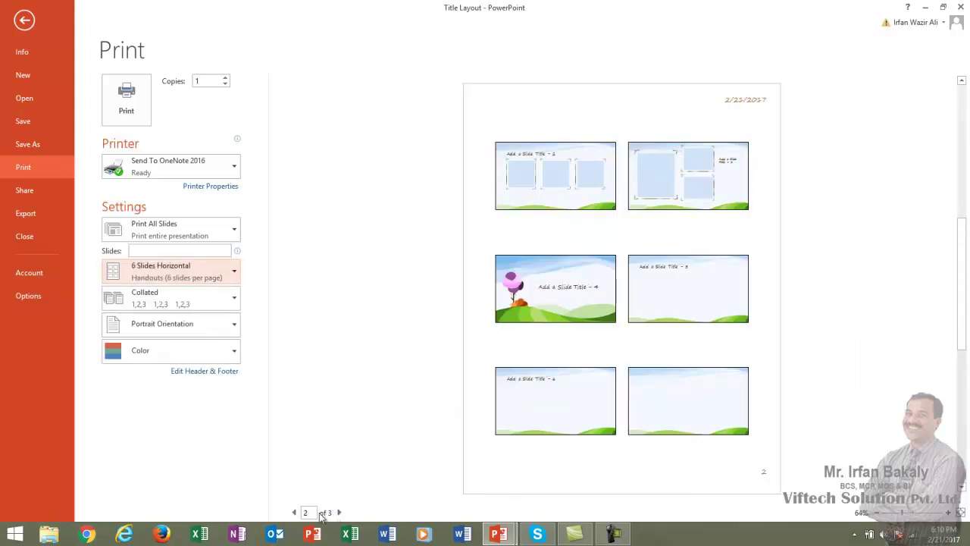
{"action": "left_click", "coordinate": [294, 512]}
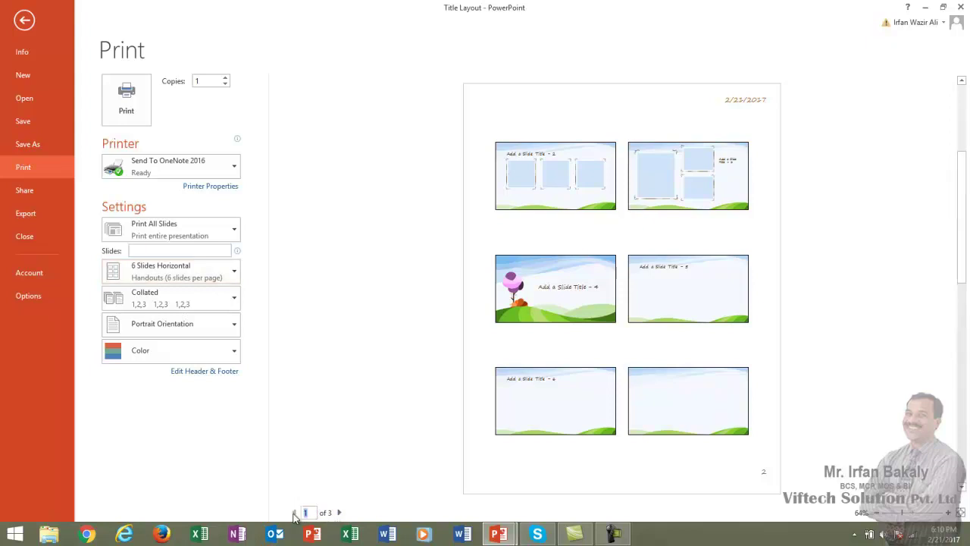
{"action": "left_click", "coordinate": [340, 512]}
{"action": "left_click", "coordinate": [339, 512]}
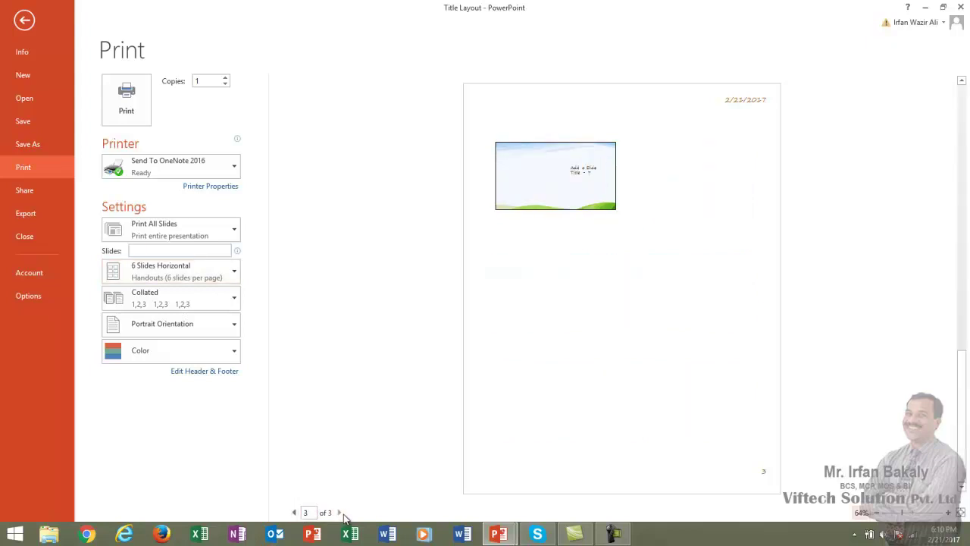
{"action": "left_click", "coordinate": [295, 514]}
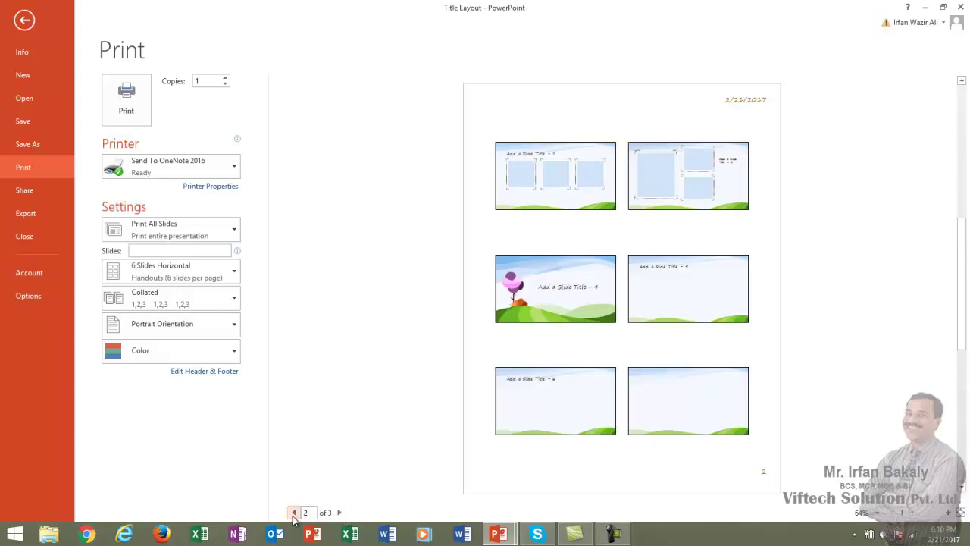
{"action": "left_click", "coordinate": [295, 513]}
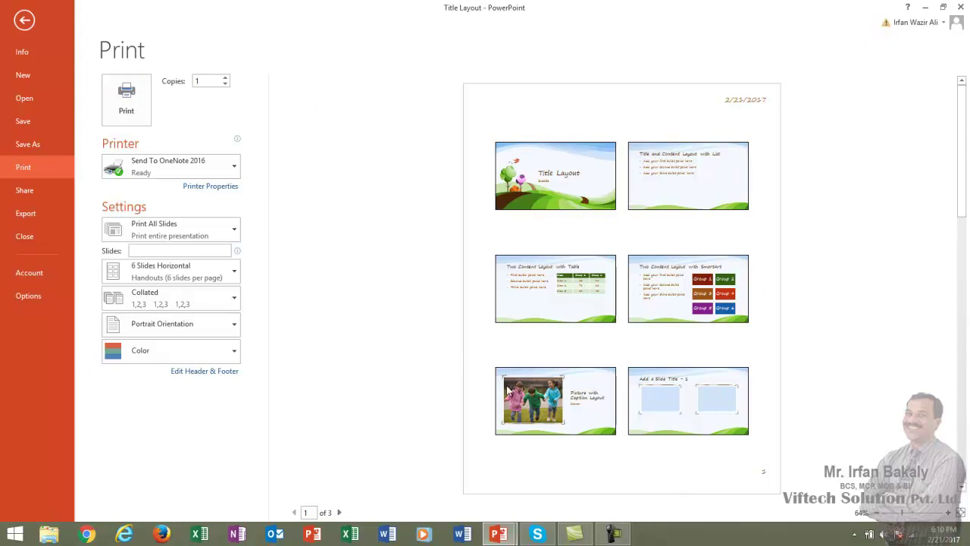
- Try 4 Slides Horizontal handouts, then set the layout back to Full Page Slides
{"action": "left_click", "coordinate": [189, 271]}
{"action": "left_click", "coordinate": [130, 391]}
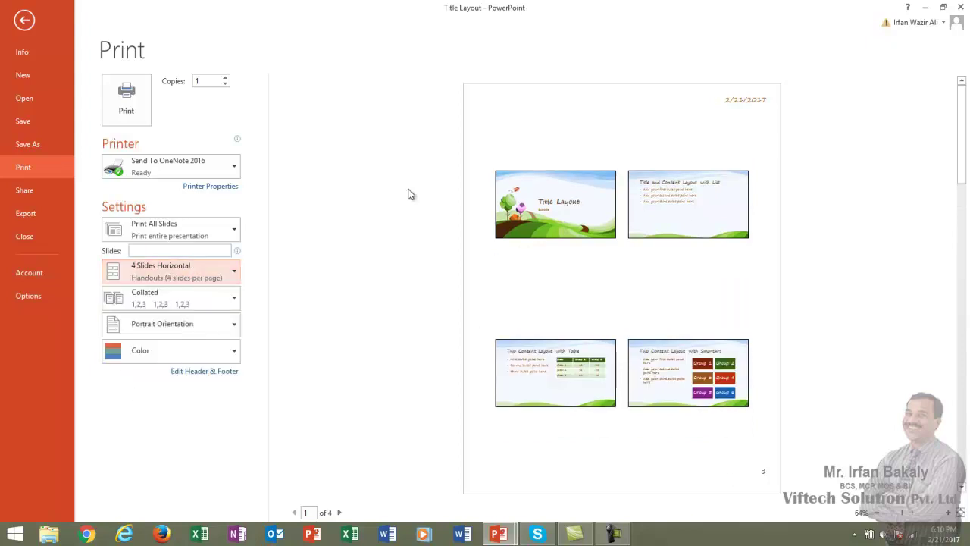
{"action": "left_click", "coordinate": [204, 272]}
{"action": "left_click", "coordinate": [142, 321]}
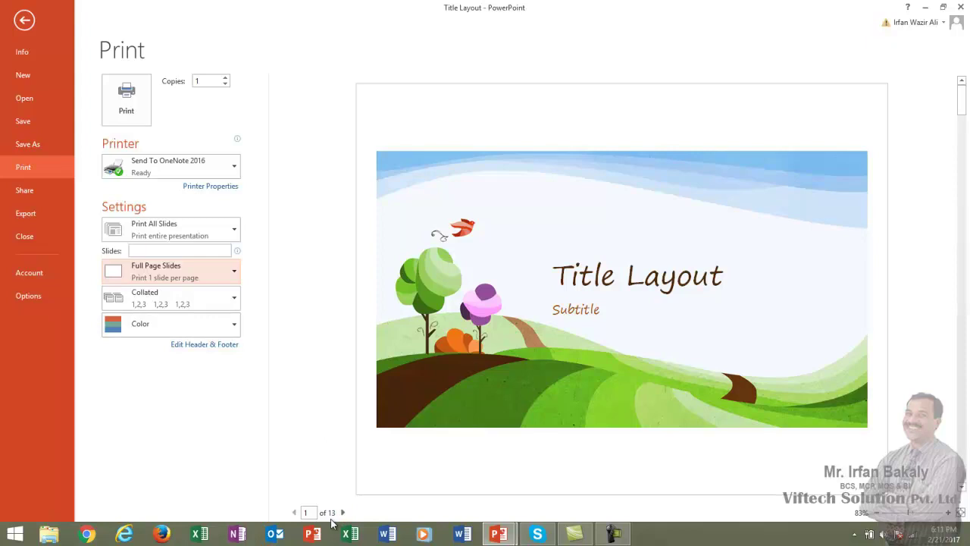
{"action": "left_click", "coordinate": [174, 250]}
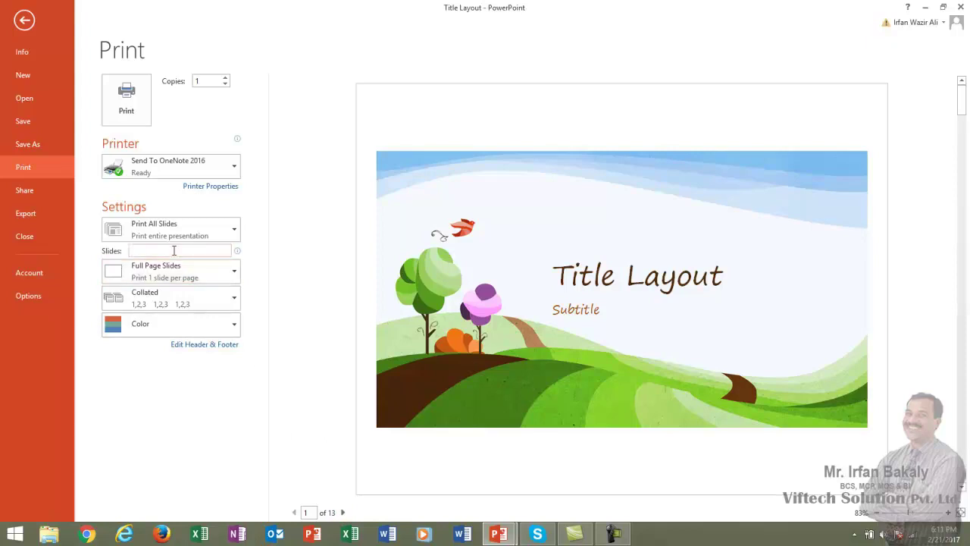
{"action": "type", "text": "2,"}
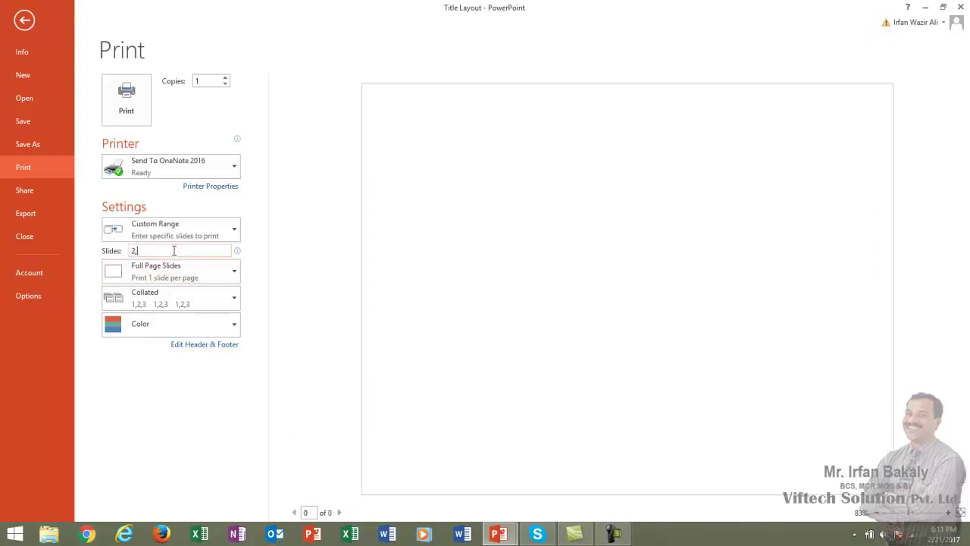
{"action": "type", "text": "4"}
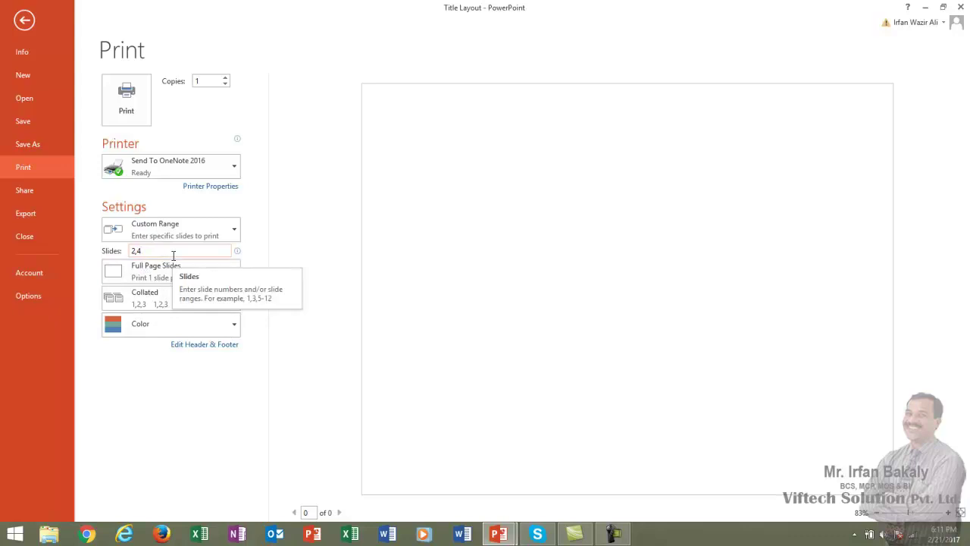
{"action": "key", "text": "BackSpace"}
{"action": "key", "text": "BackSpace"}
{"action": "key", "text": "BackSpace"}
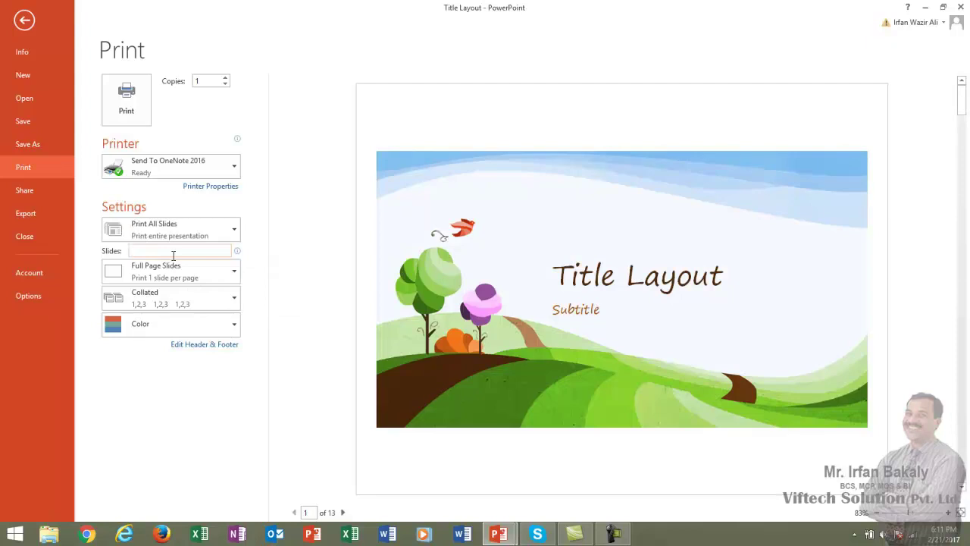
{"action": "type", "text": "2-"}
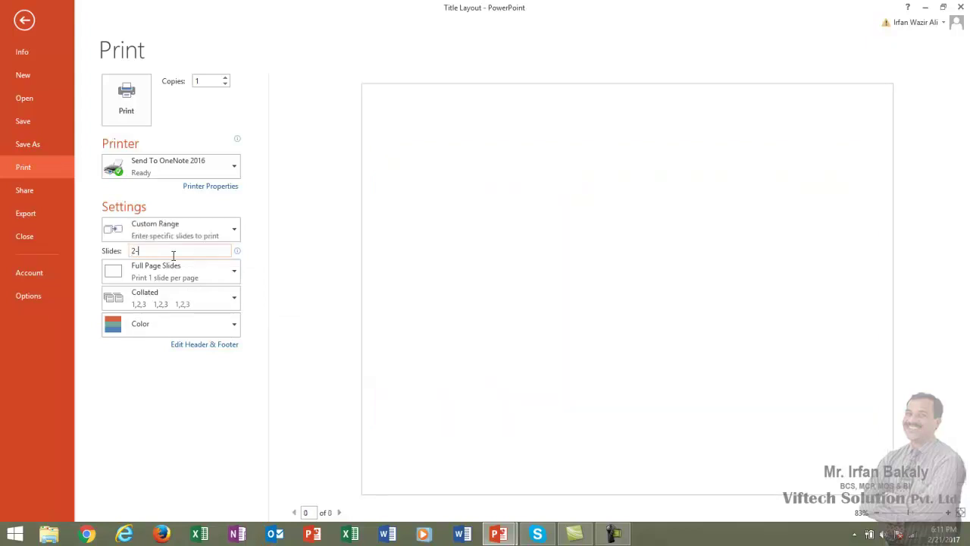
{"action": "key", "text": "BackSpace"}
{"action": "type", "text": "4"}
{"action": "key", "text": "BackSpace"}
{"action": "key", "text": "BackSpace"}
{"action": "key", "text": "BackSpace"}
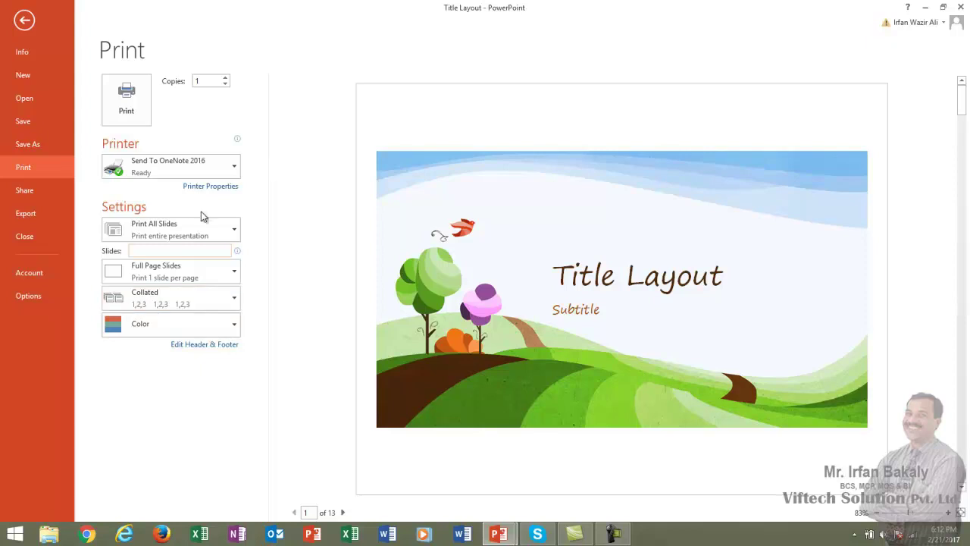
- Save the Title Layout presentation as a PDF in Documents, opening it after publishing
{"action": "left_click", "coordinate": [46, 147]}
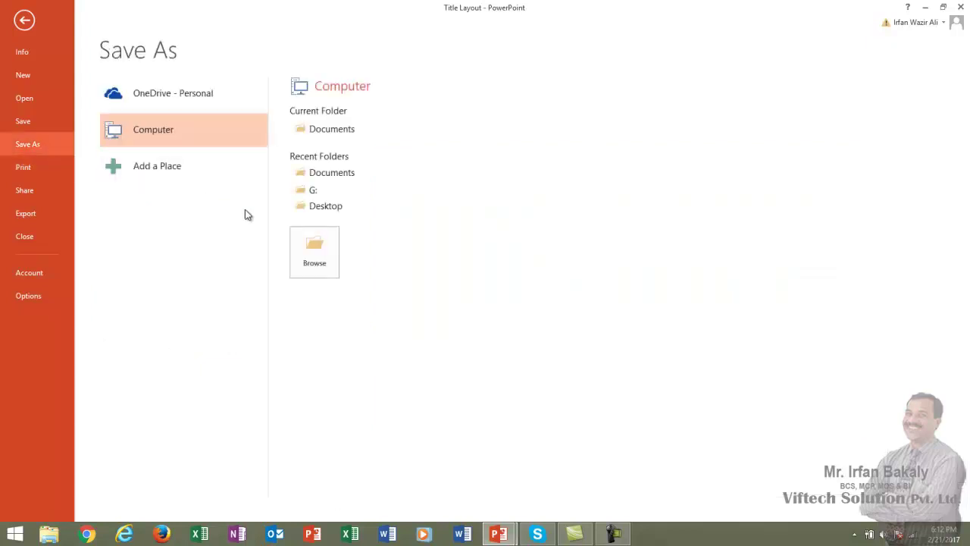
{"action": "left_click", "coordinate": [331, 260]}
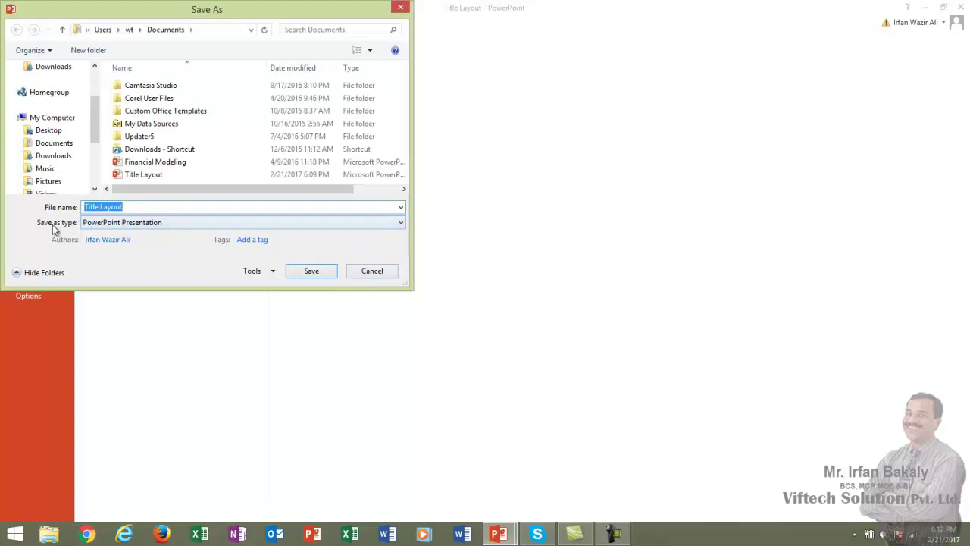
{"action": "left_click", "coordinate": [98, 225]}
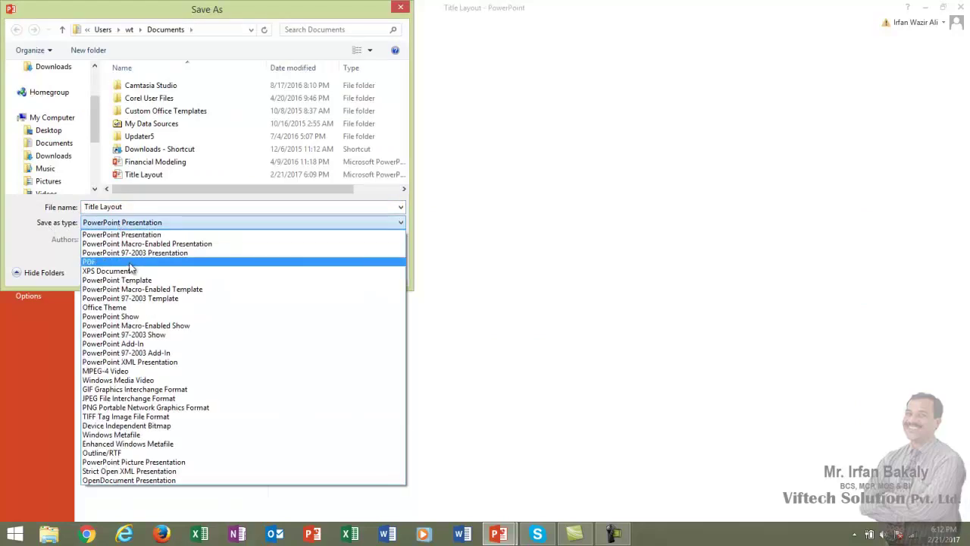
{"action": "left_click", "coordinate": [129, 263]}
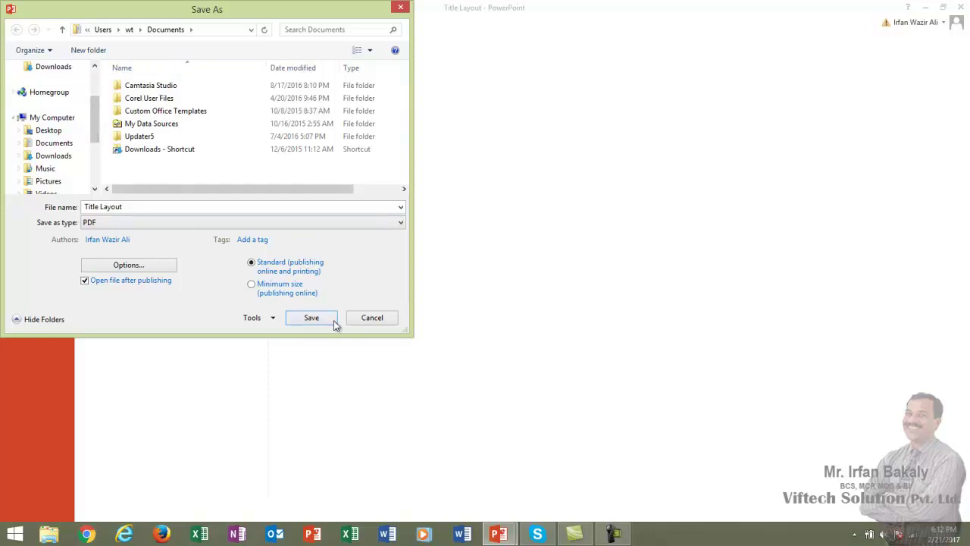
{"action": "left_click", "coordinate": [330, 319]}
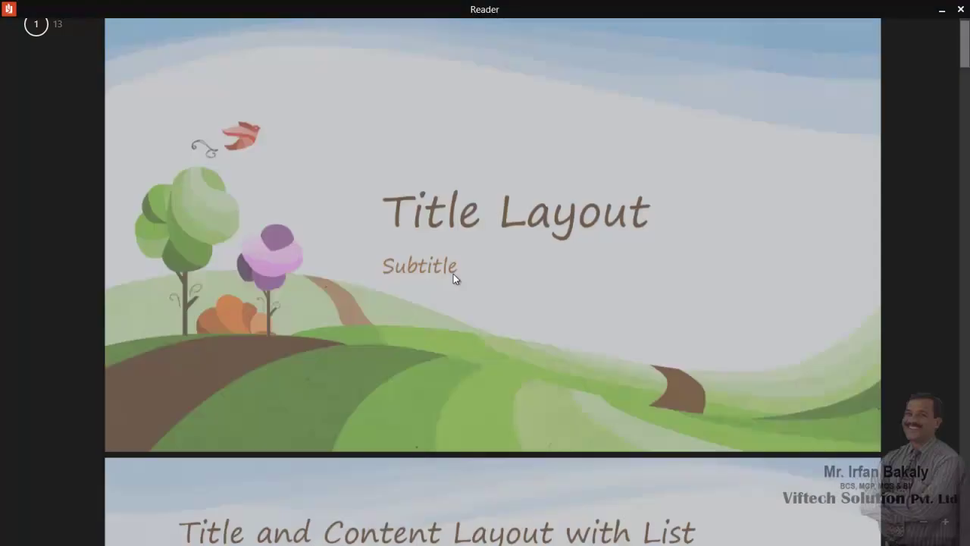
- Scroll through the exported PDF's pages in Reader down to the SmartArt page
{"action": "scroll", "coordinate": [485, 291], "scroll_direction": "down", "scroll_amount": 5}
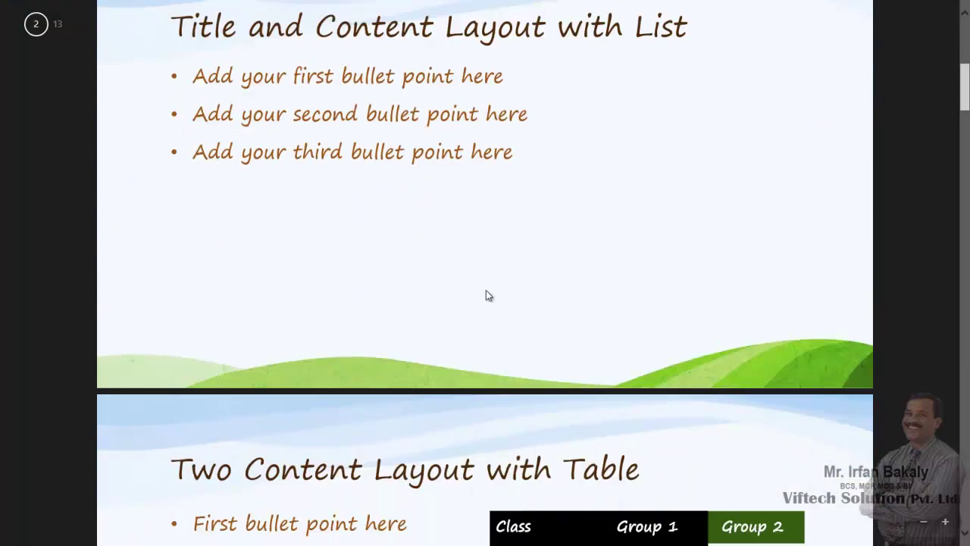
{"action": "scroll", "coordinate": [486, 291], "scroll_direction": "down", "scroll_amount": 5}
{"action": "scroll", "coordinate": [486, 296], "scroll_direction": "down", "scroll_amount": 3}
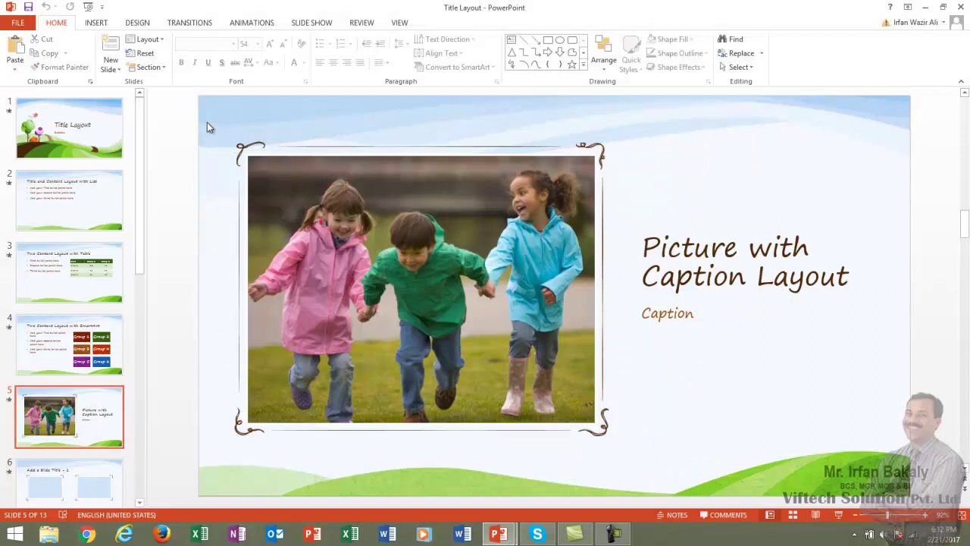
- Go to the Export page in the File backstage for Title Layout
{"action": "left_click", "coordinate": [18, 24]}
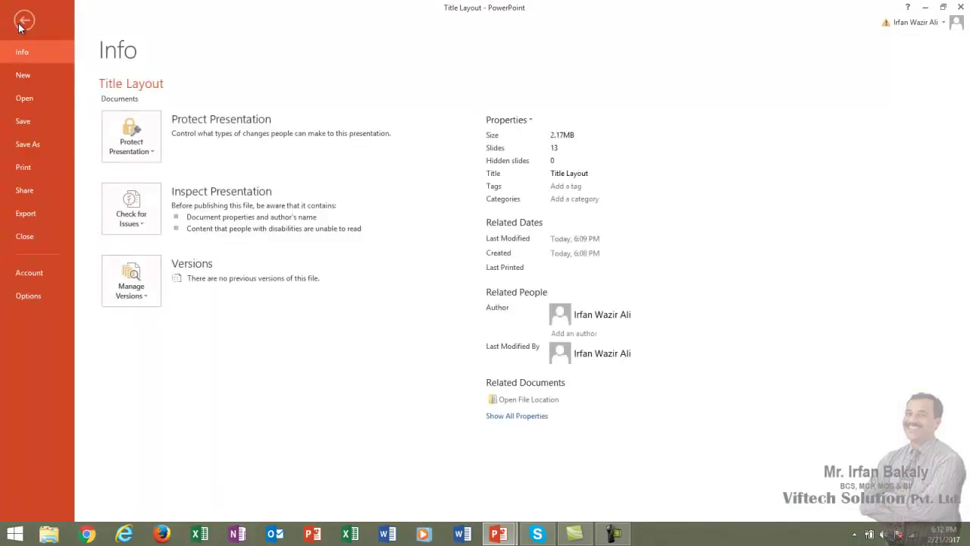
{"action": "left_click", "coordinate": [27, 215]}
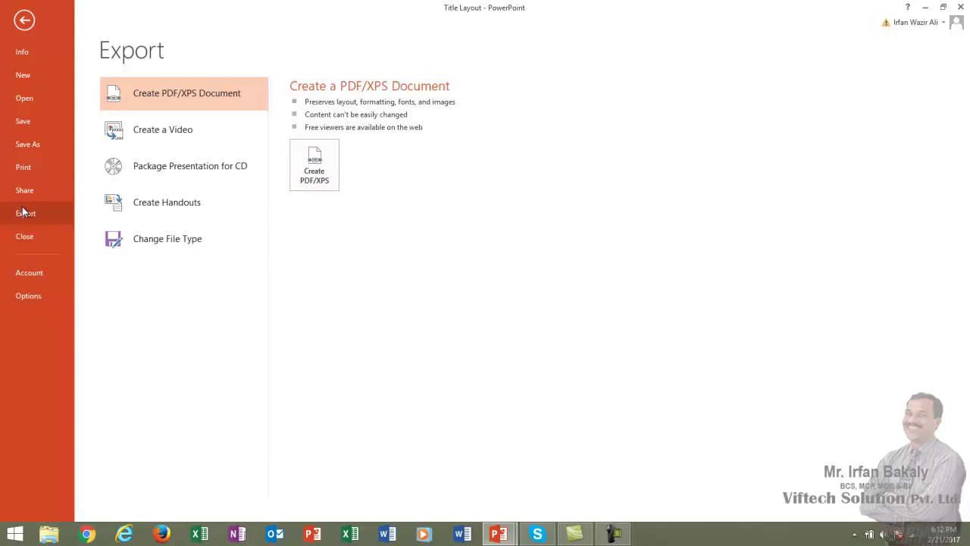
- Choose Create a Video and keep the Computer & HD Displays quality
{"action": "left_click", "coordinate": [197, 135]}
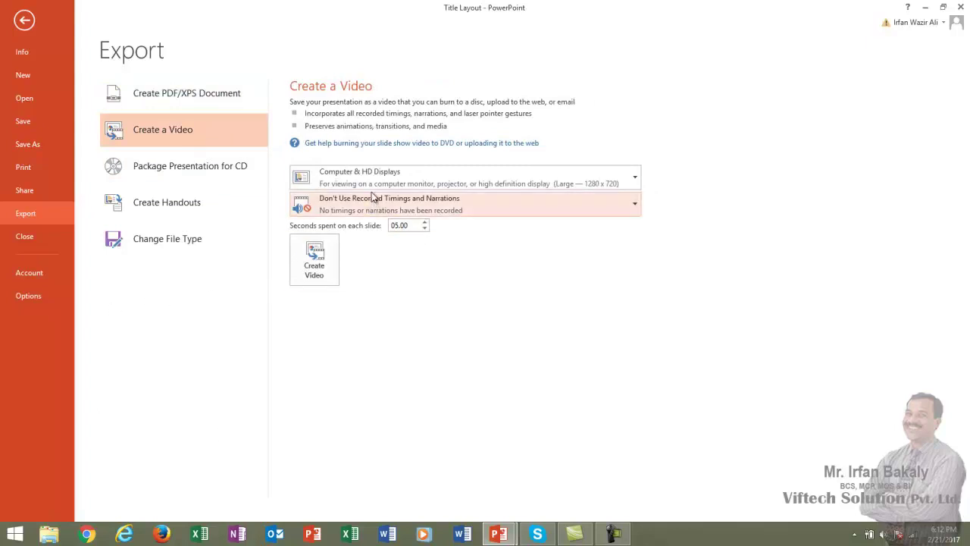
{"action": "left_click", "coordinate": [335, 178]}
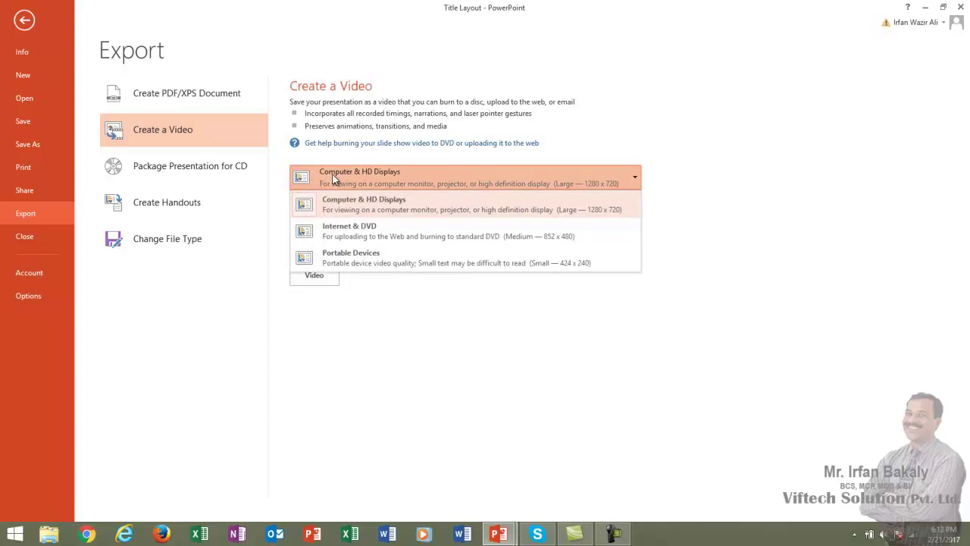
{"action": "left_click", "coordinate": [334, 178]}
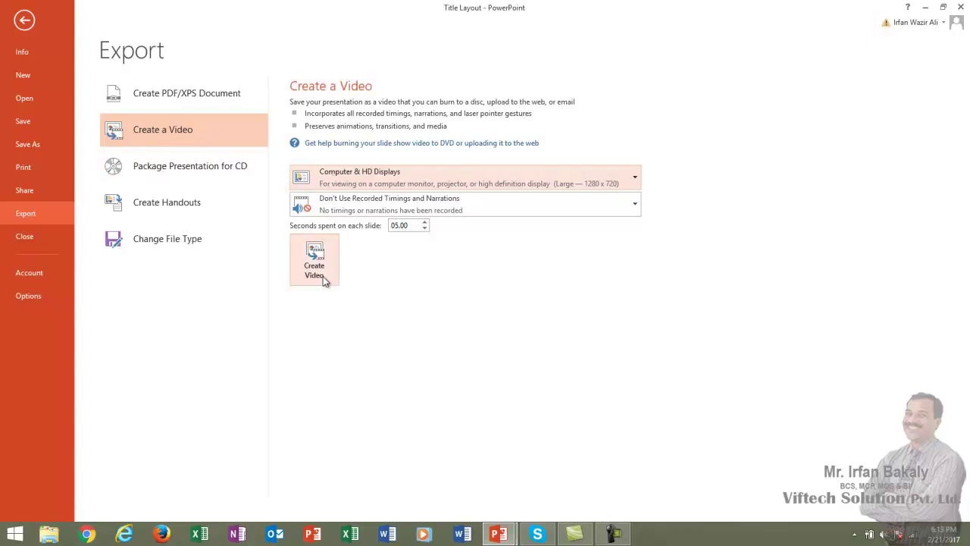
- Start saving the video as MPEG-4, then cancel the save dialog
{"action": "left_click", "coordinate": [321, 278]}
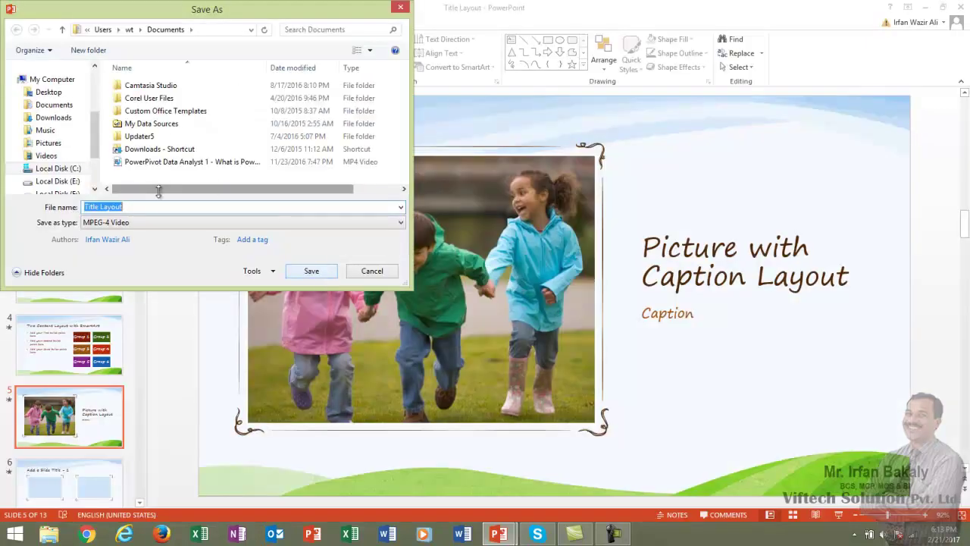
{"action": "left_click", "coordinate": [110, 223]}
{"action": "left_click", "coordinate": [115, 230]}
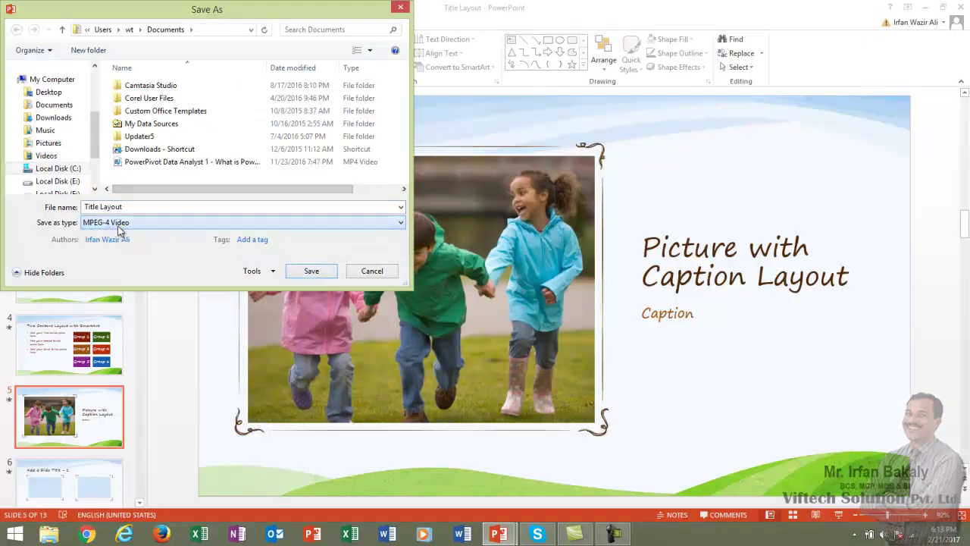
{"action": "left_click", "coordinate": [370, 272]}
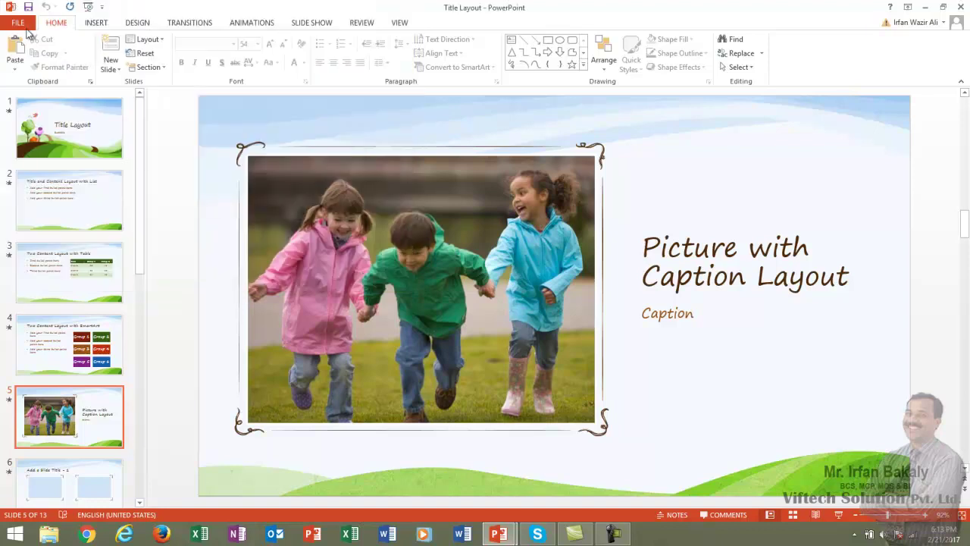
- Review the Change File Type options including PowerPoint Show, then close Title Layout with Ctrl+W
{"action": "left_click", "coordinate": [25, 23]}
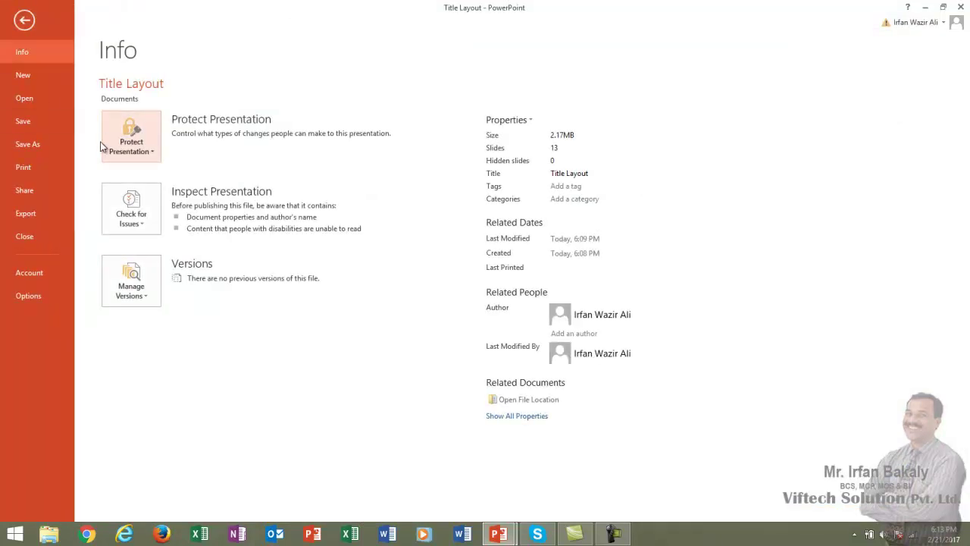
{"action": "left_click", "coordinate": [57, 216]}
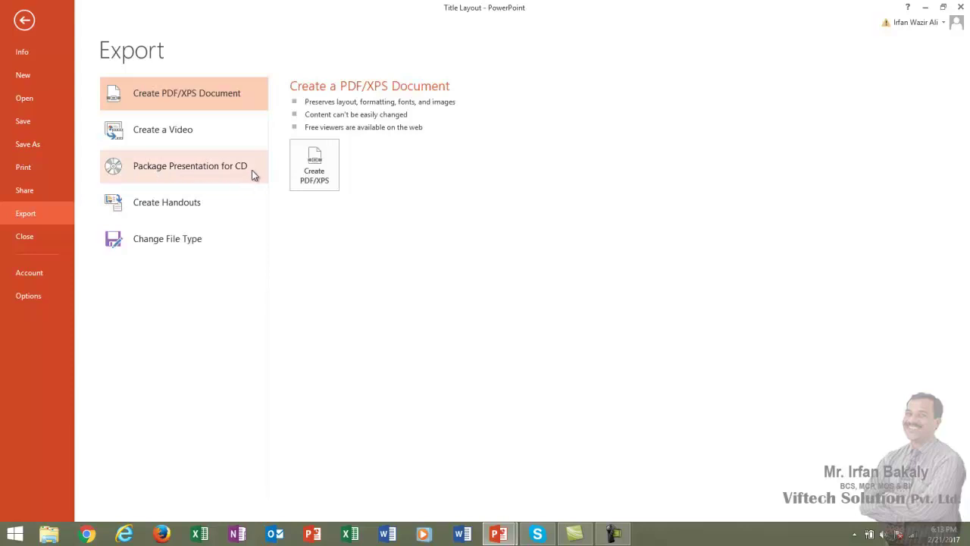
{"action": "left_click", "coordinate": [176, 251]}
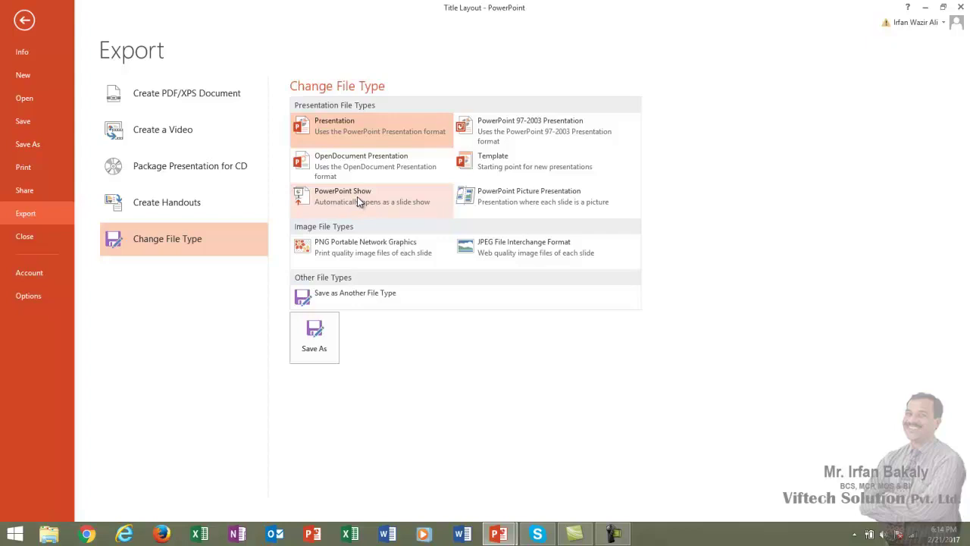
{"action": "key", "text": "Escape"}
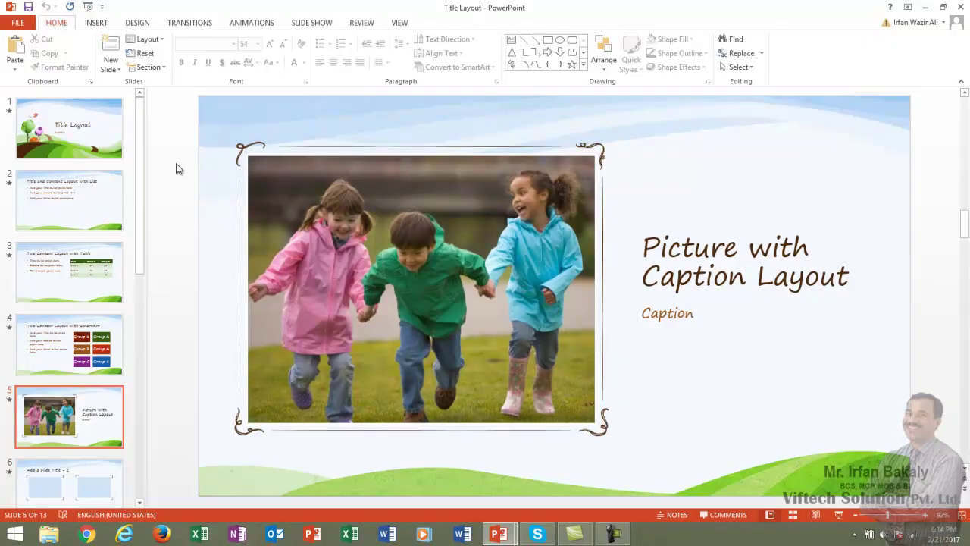
{"action": "key", "text": "ctrl+w"}
{"action": "key", "text": "ctrl+w"}
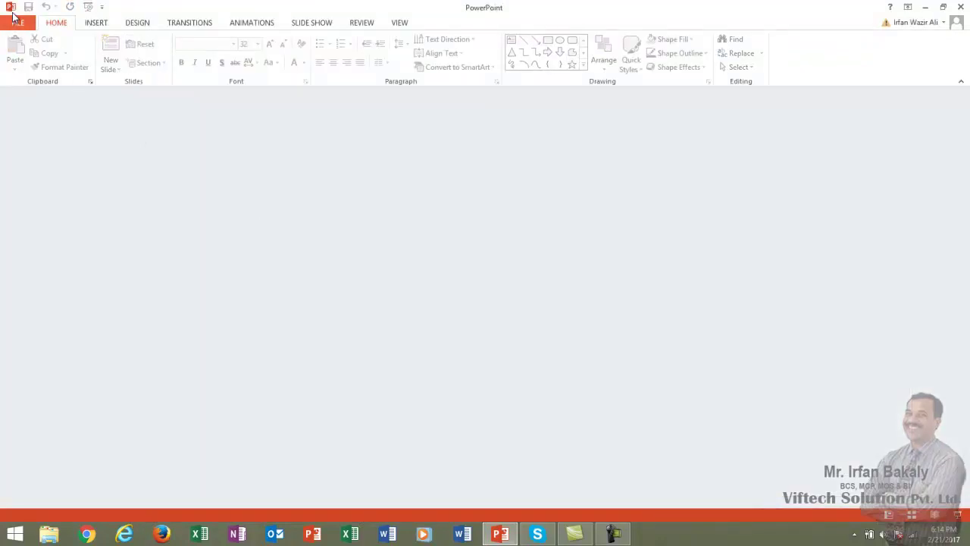
- Close the empty PowerPoint window and open Processing of Claims from the G: drive
{"action": "double_click", "coordinate": [8, 6]}
{"action": "left_click", "coordinate": [48, 534]}
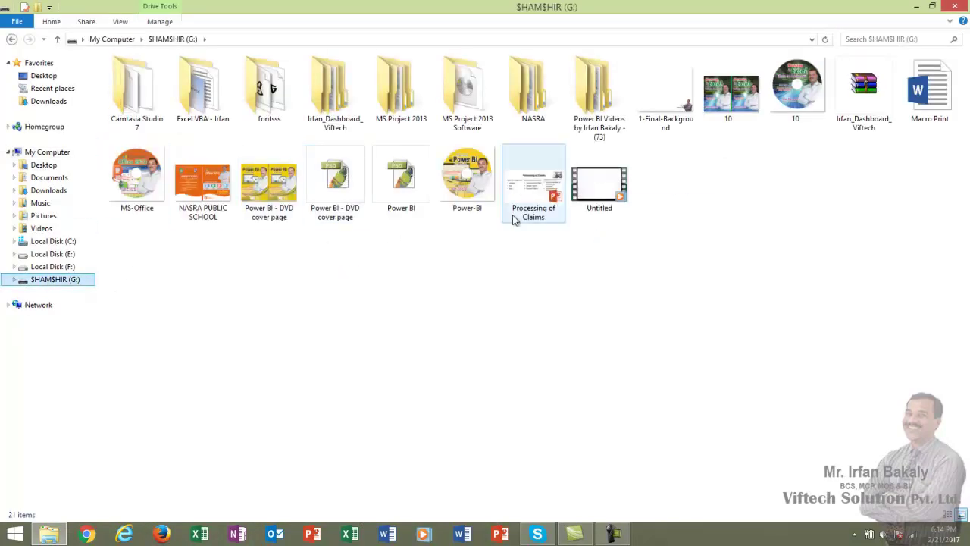
{"action": "left_click", "coordinate": [535, 197]}
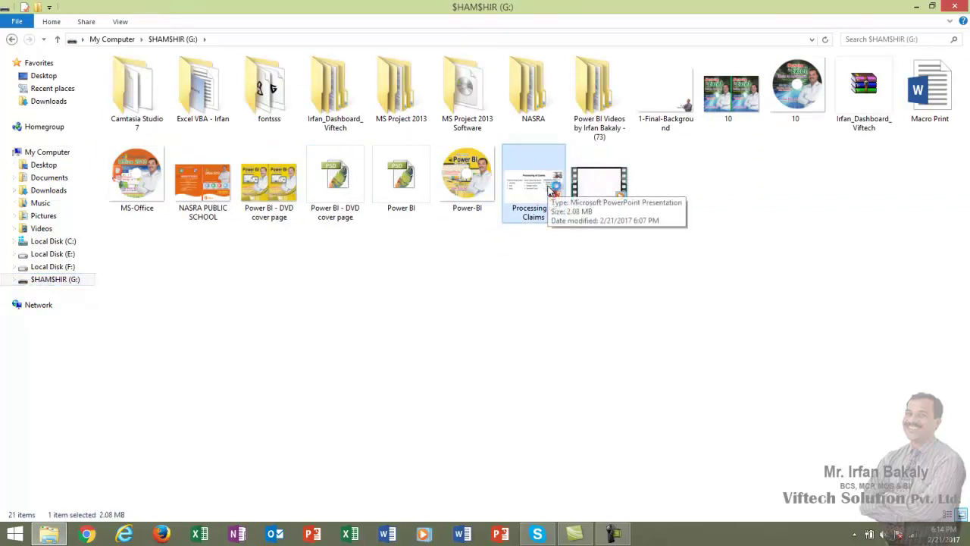
{"action": "double_click", "coordinate": [533, 189]}
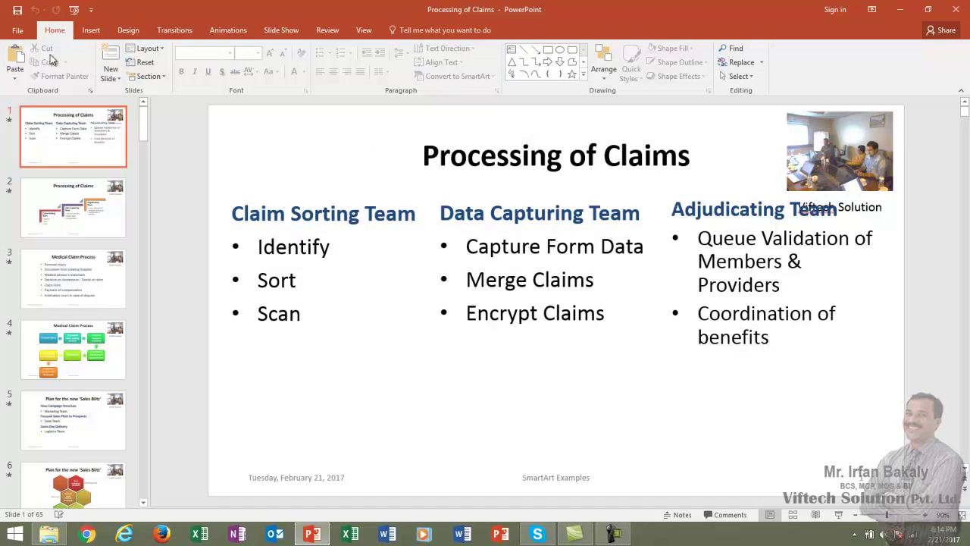
- Pick PowerPoint Show under Export > Change File Type and start its Save As
{"action": "left_click", "coordinate": [17, 32]}
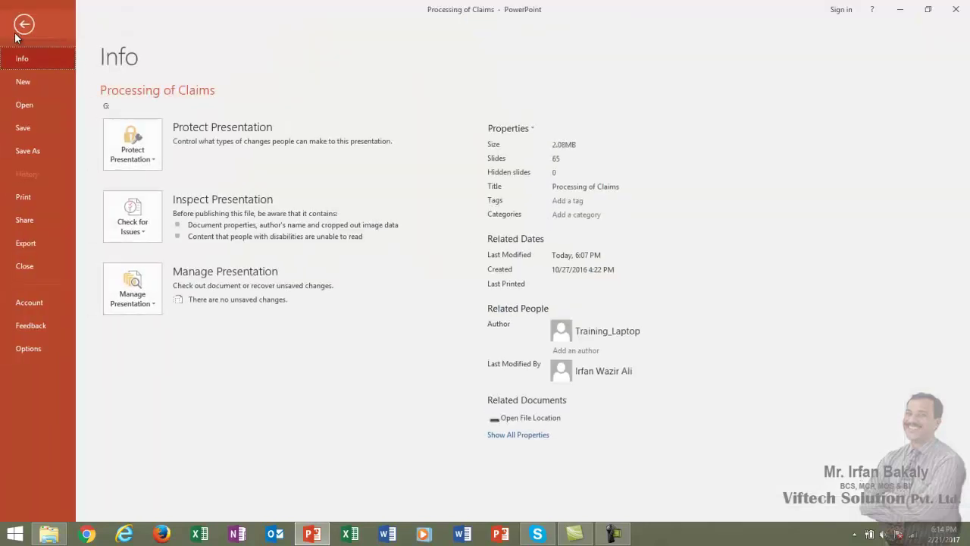
{"action": "left_click", "coordinate": [25, 243]}
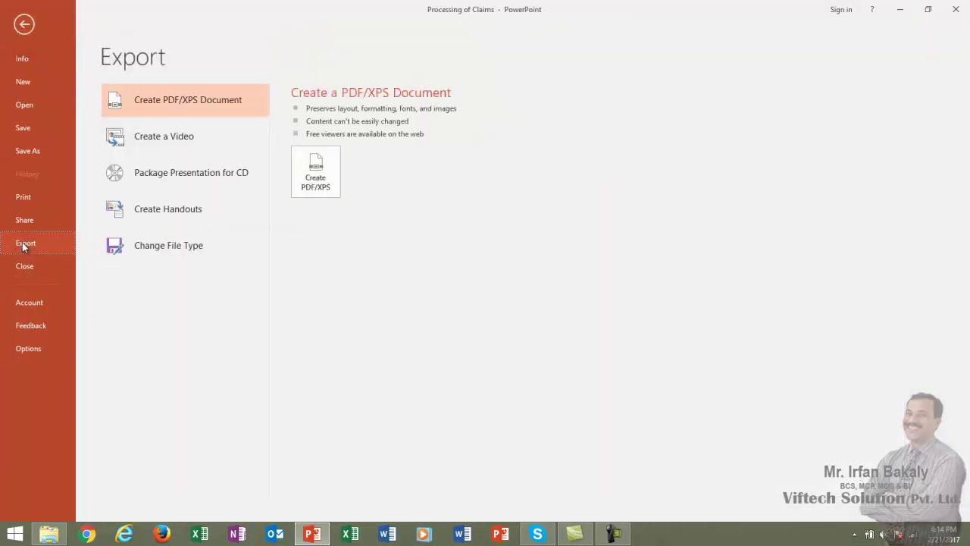
{"action": "left_click", "coordinate": [166, 250]}
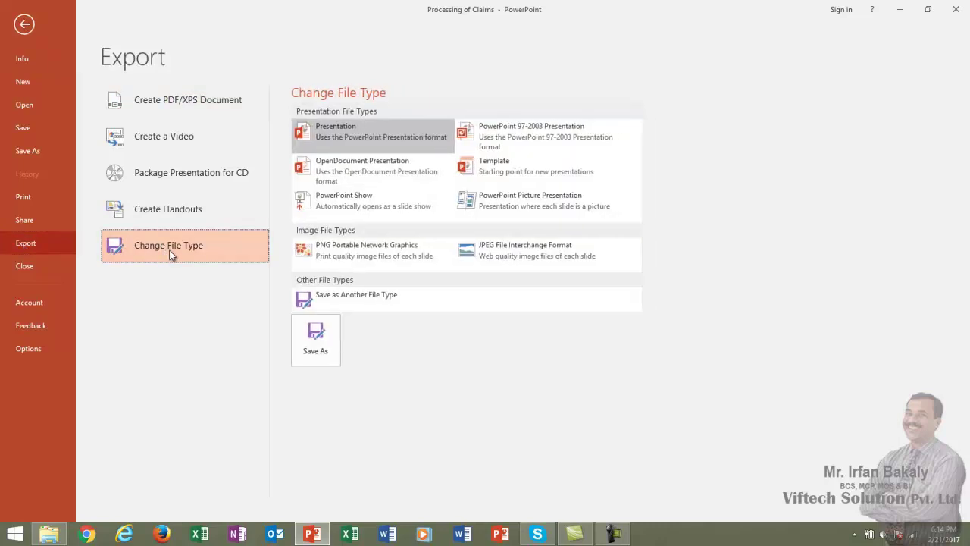
{"action": "left_click", "coordinate": [334, 202]}
{"action": "left_click", "coordinate": [315, 353]}
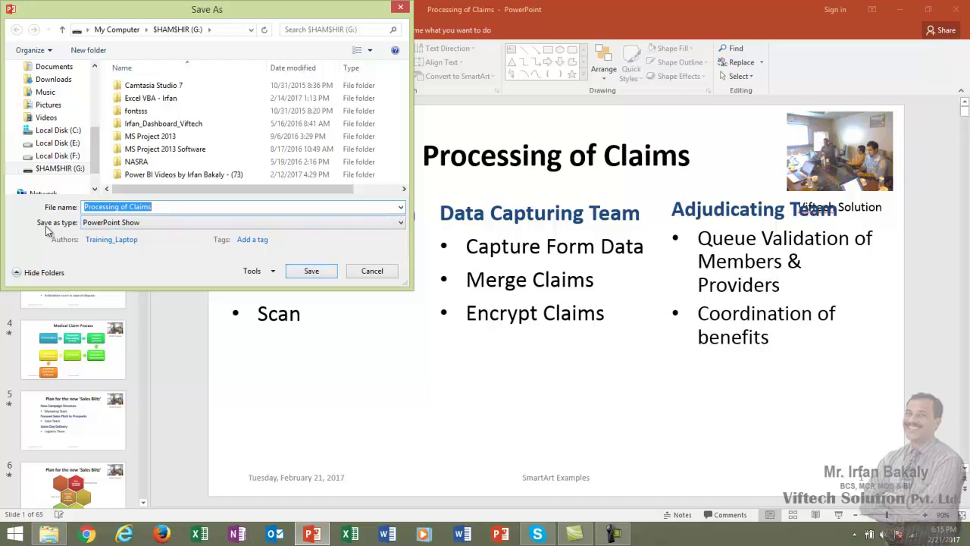
- Confirm PowerPoint Show as the save type, then cancel the save
{"action": "left_click", "coordinate": [163, 224]}
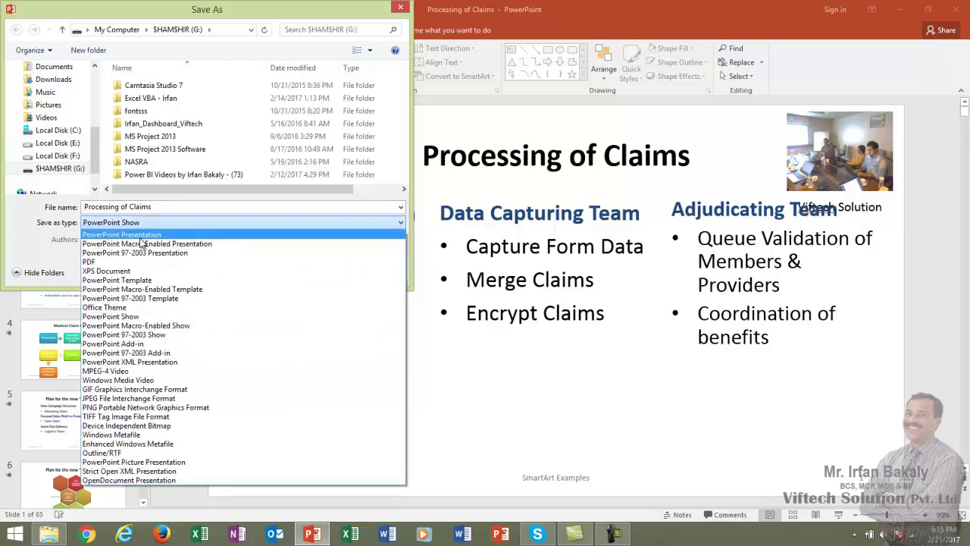
{"action": "left_click", "coordinate": [37, 242]}
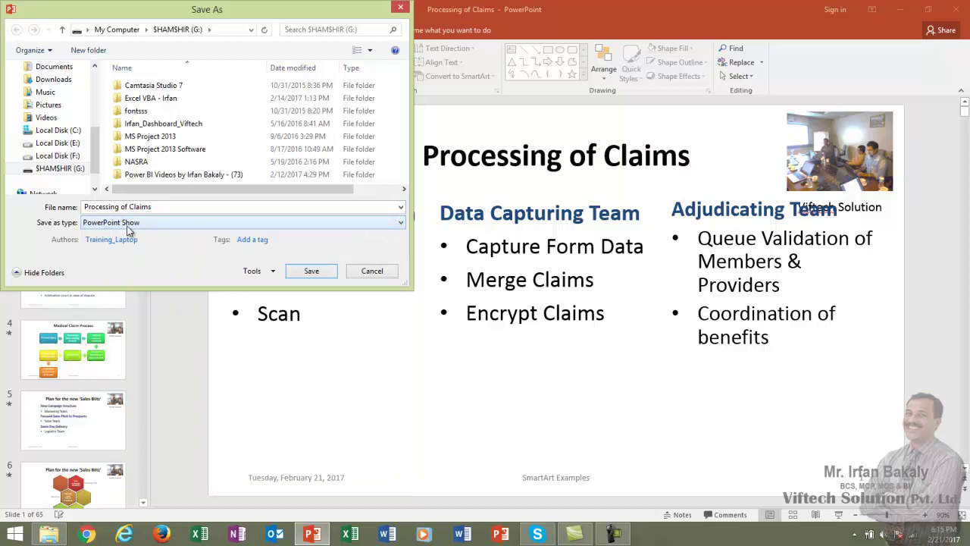
{"action": "left_click", "coordinate": [384, 276]}
- Save Processing of Claims to the $HAMSHIR (G:) drive with PowerPoint Show as the file type
{"action": "left_click", "coordinate": [17, 30]}
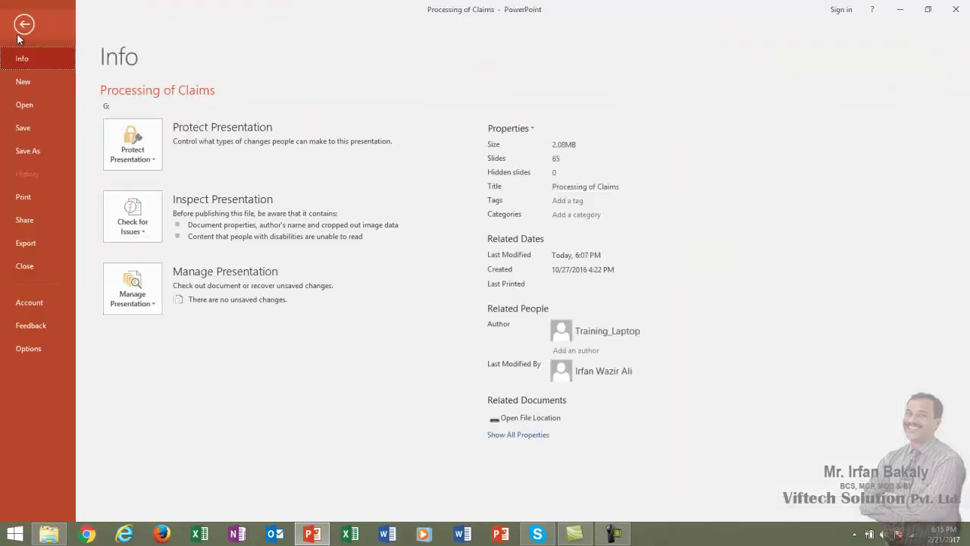
{"action": "left_click", "coordinate": [23, 154]}
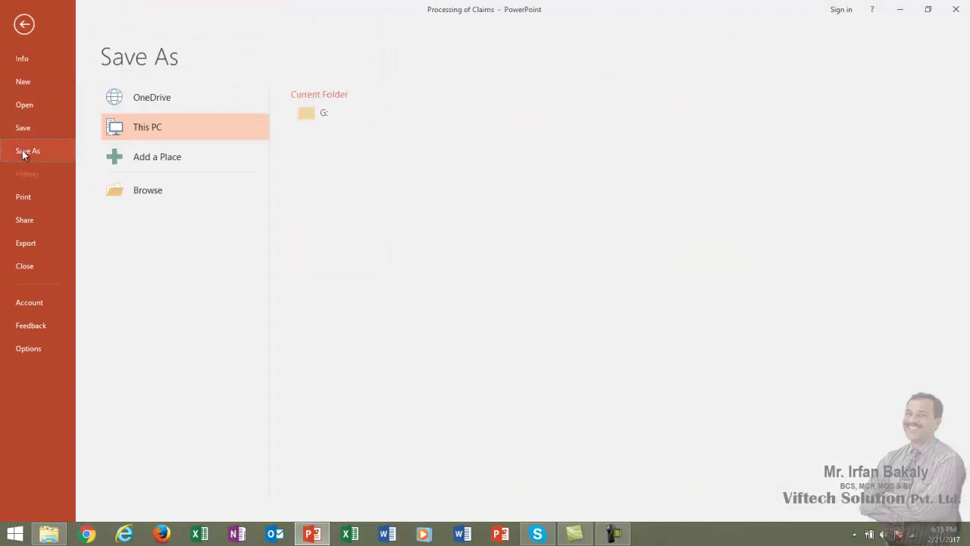
{"action": "left_click", "coordinate": [160, 189]}
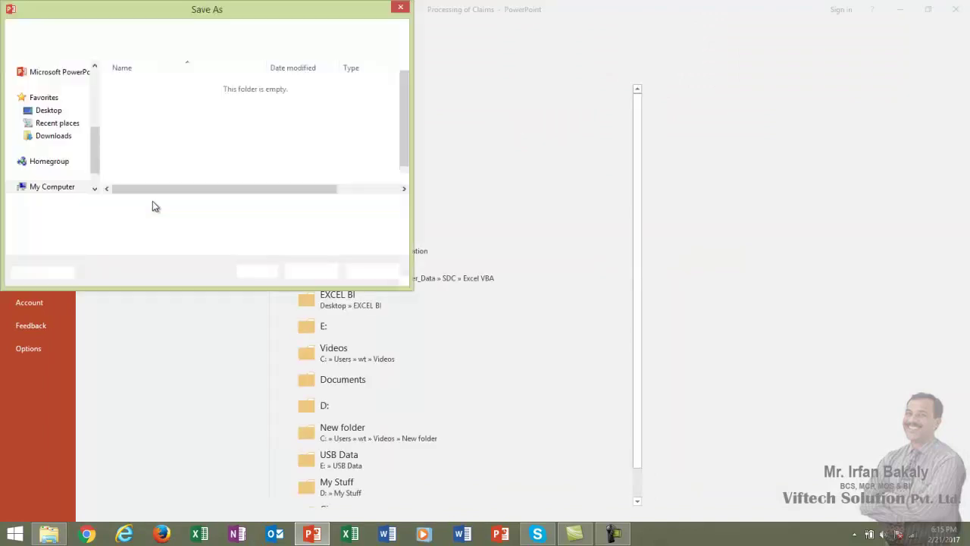
{"action": "left_click", "coordinate": [65, 169]}
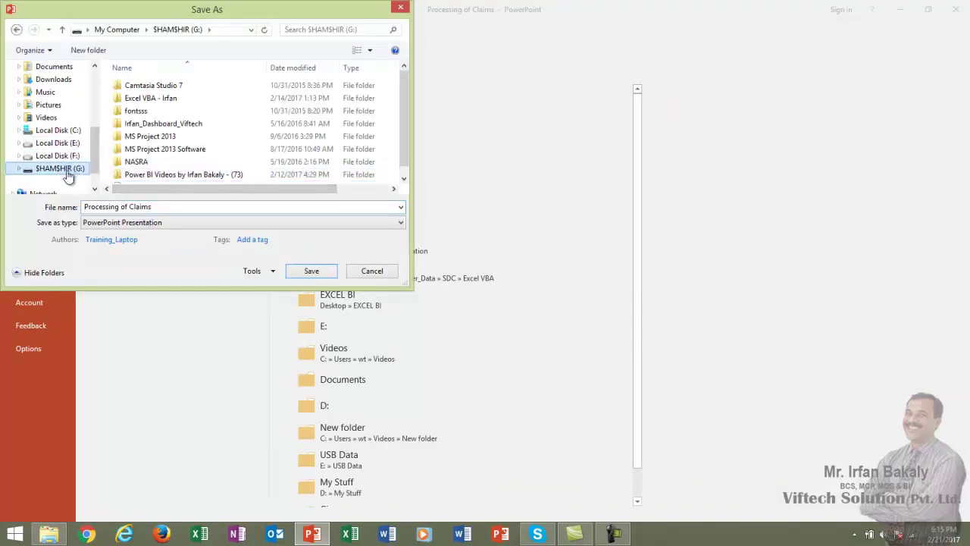
{"action": "left_click", "coordinate": [143, 223]}
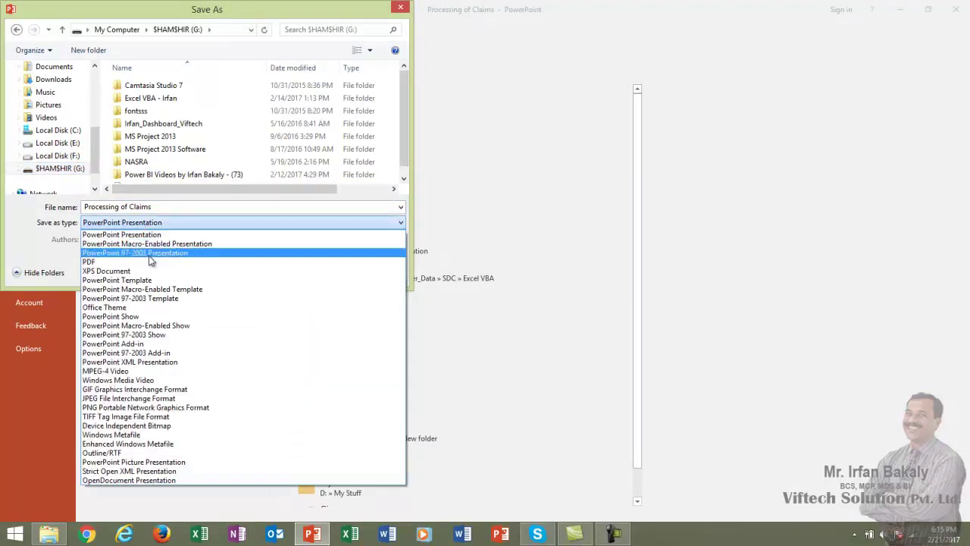
{"action": "left_click", "coordinate": [119, 317]}
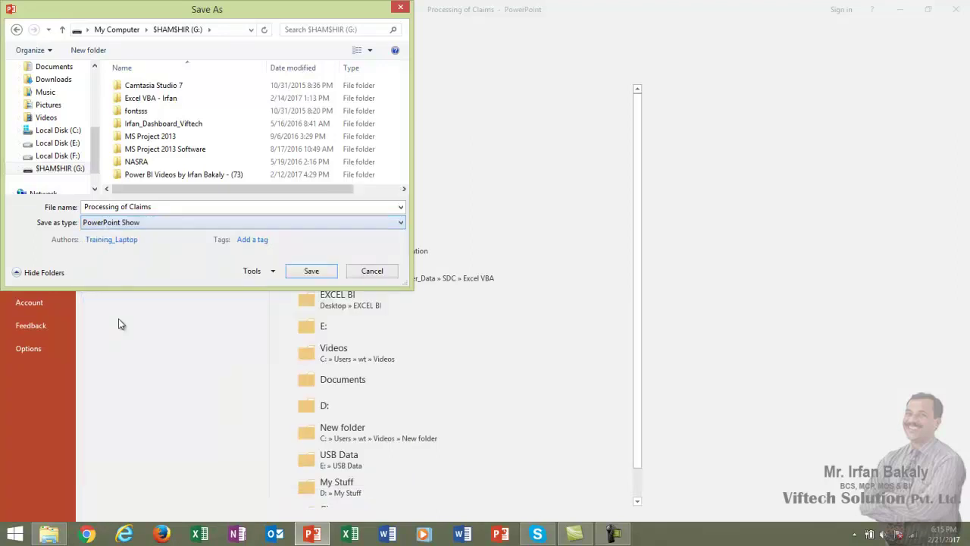
{"action": "left_click", "coordinate": [303, 271]}
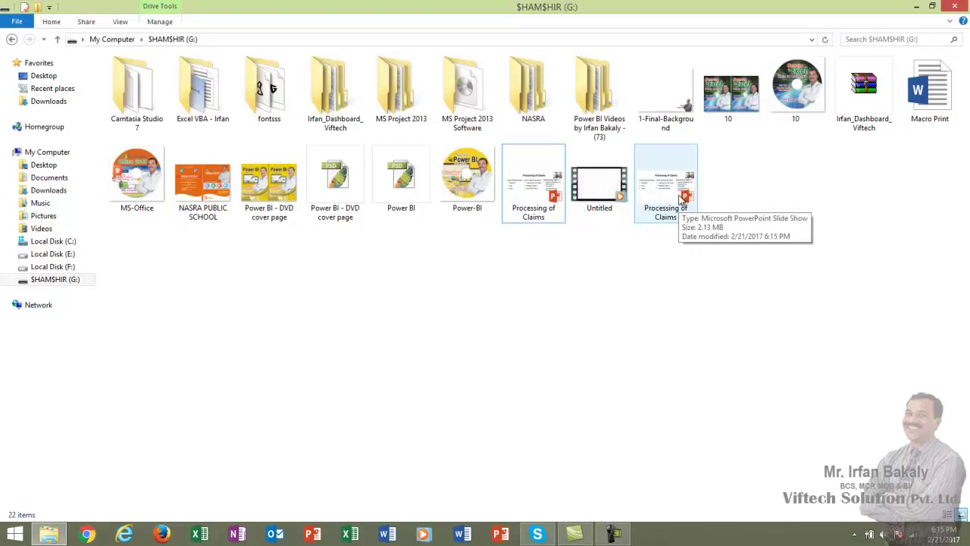
{"action": "left_click", "coordinate": [681, 197]}
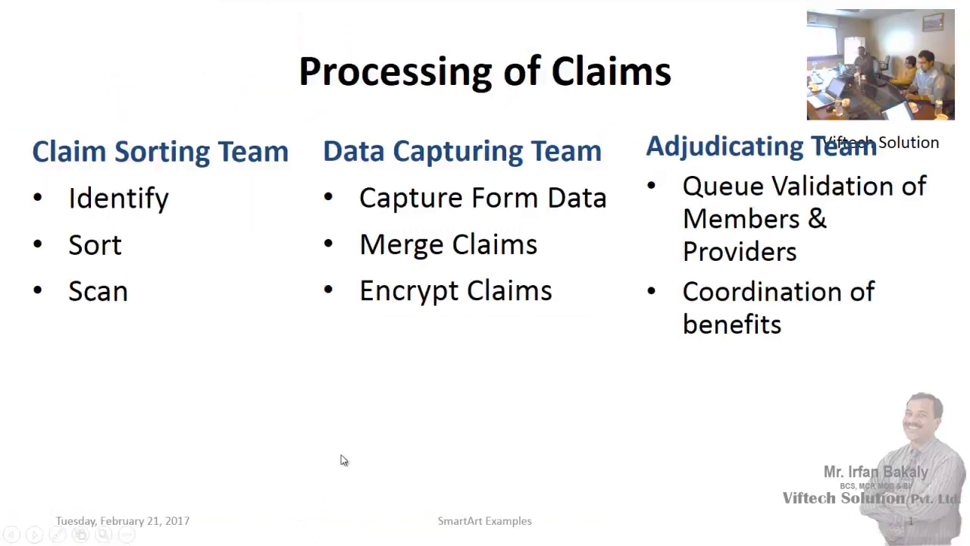
{"action": "left_click", "coordinate": [567, 159]}
{"action": "left_click", "coordinate": [564, 211]}
{"action": "left_click", "coordinate": [563, 212]}
{"action": "left_click", "coordinate": [564, 215]}
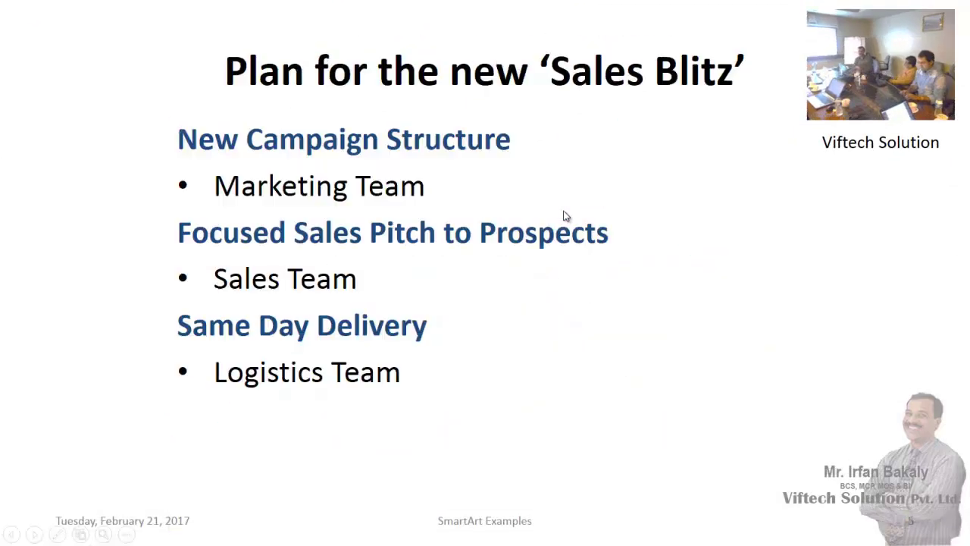
{"action": "left_click", "coordinate": [564, 216]}
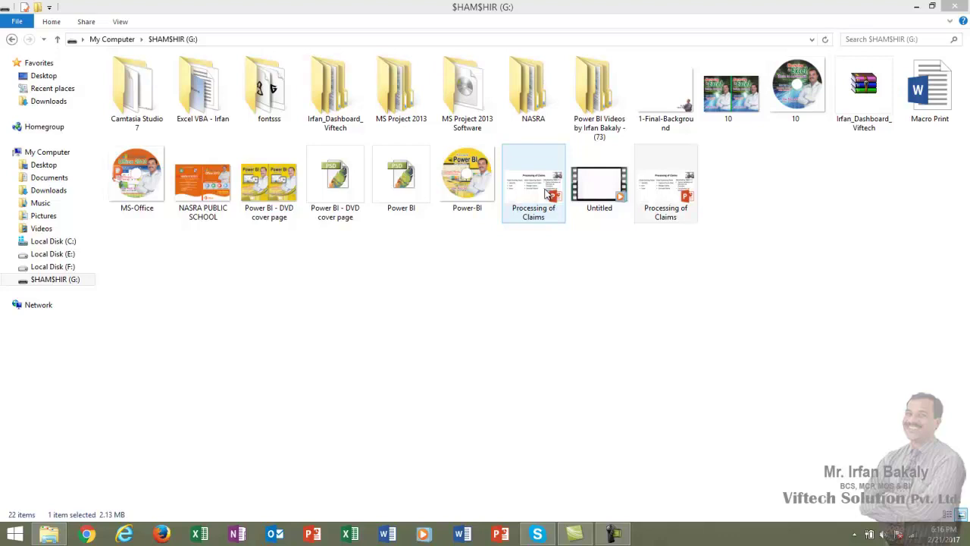
{"action": "left_click", "coordinate": [640, 197]}
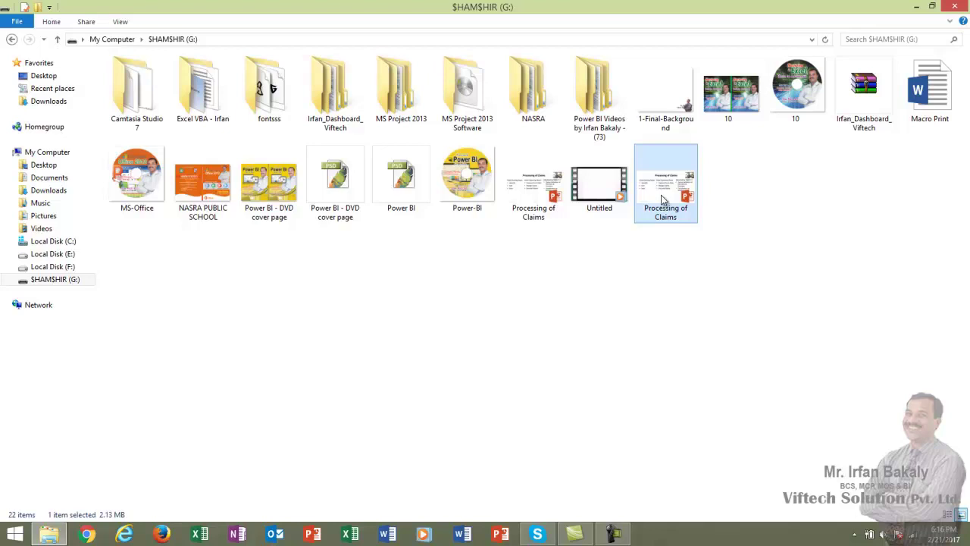
{"action": "double_click", "coordinate": [661, 198]}
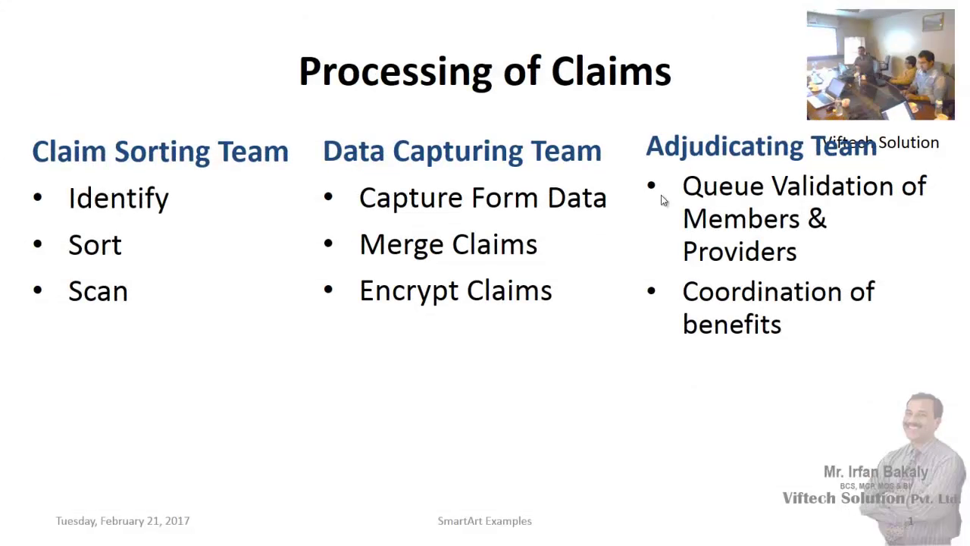
{"action": "left_click", "coordinate": [661, 199]}
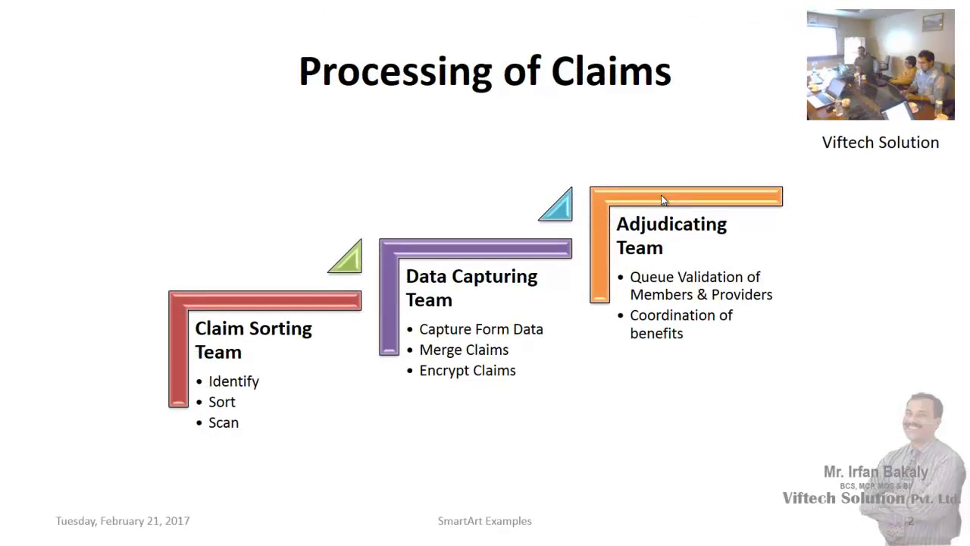
{"action": "key", "text": "Escape"}
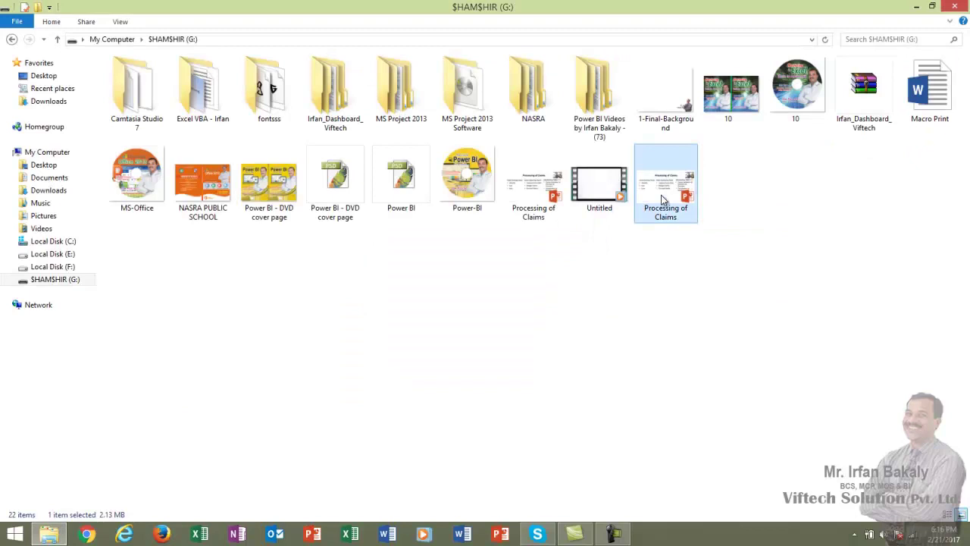